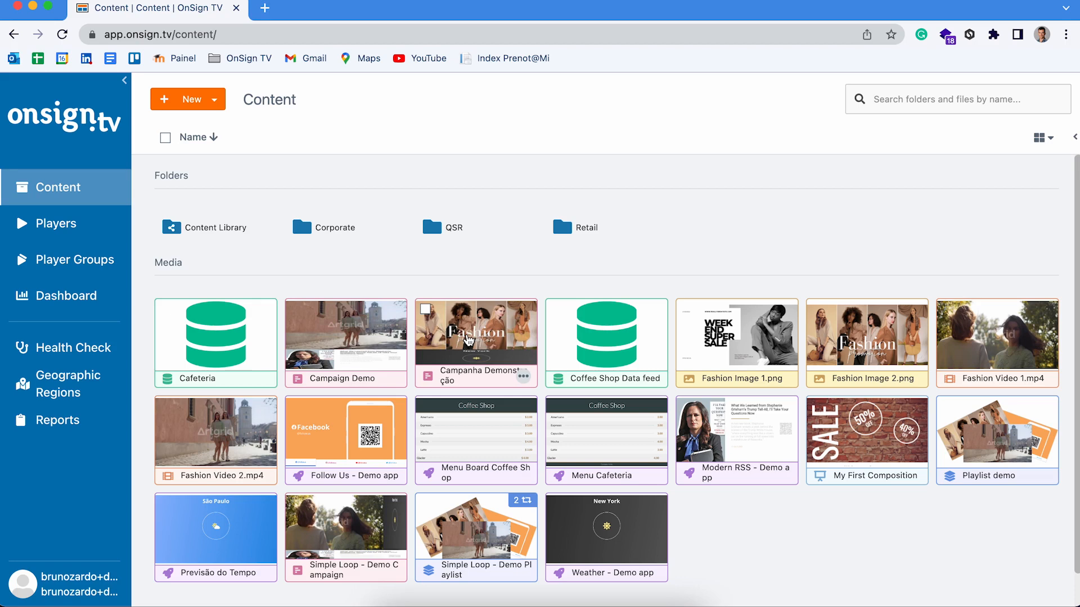
# Start a new publication of the Campanha Demonstração campaign
pyautogui.rightClick(468, 339)
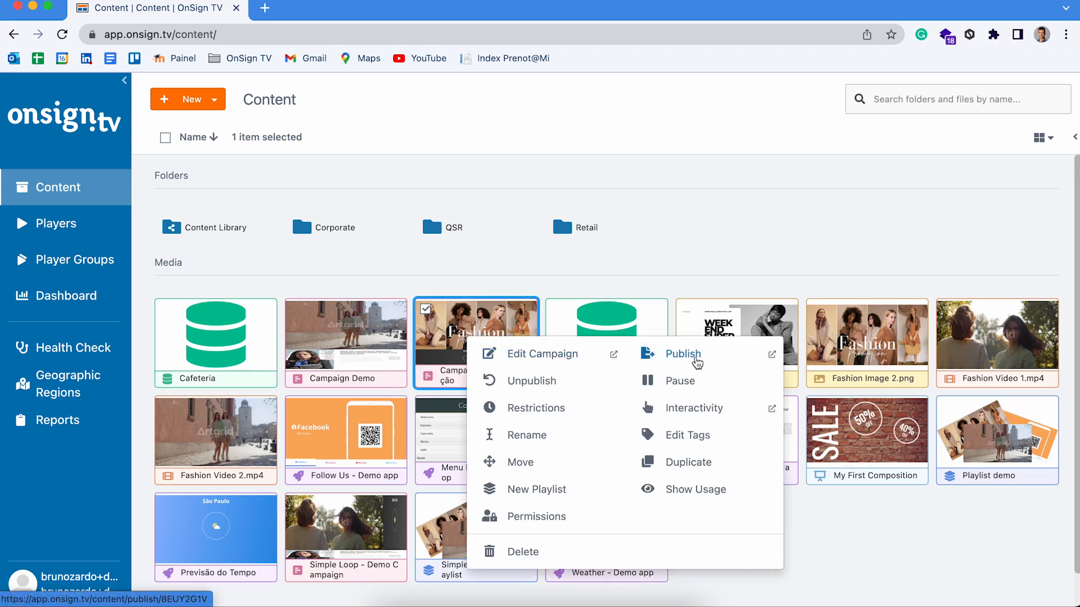
pyautogui.click(697, 363)
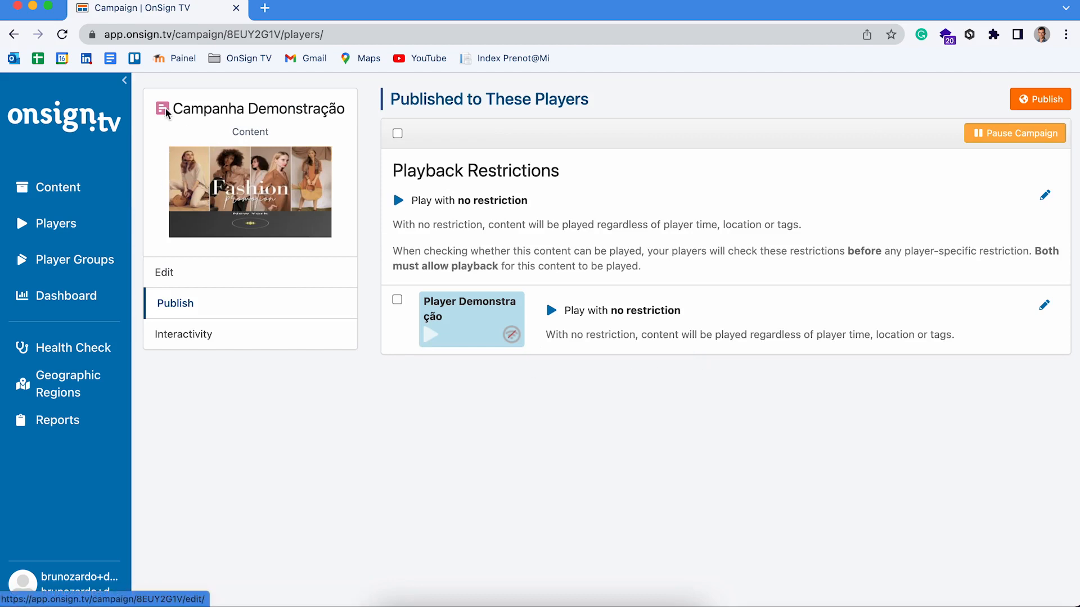
pyautogui.moveTo(166, 113); pyautogui.dragTo(347, 111)
pyautogui.click(348, 116)
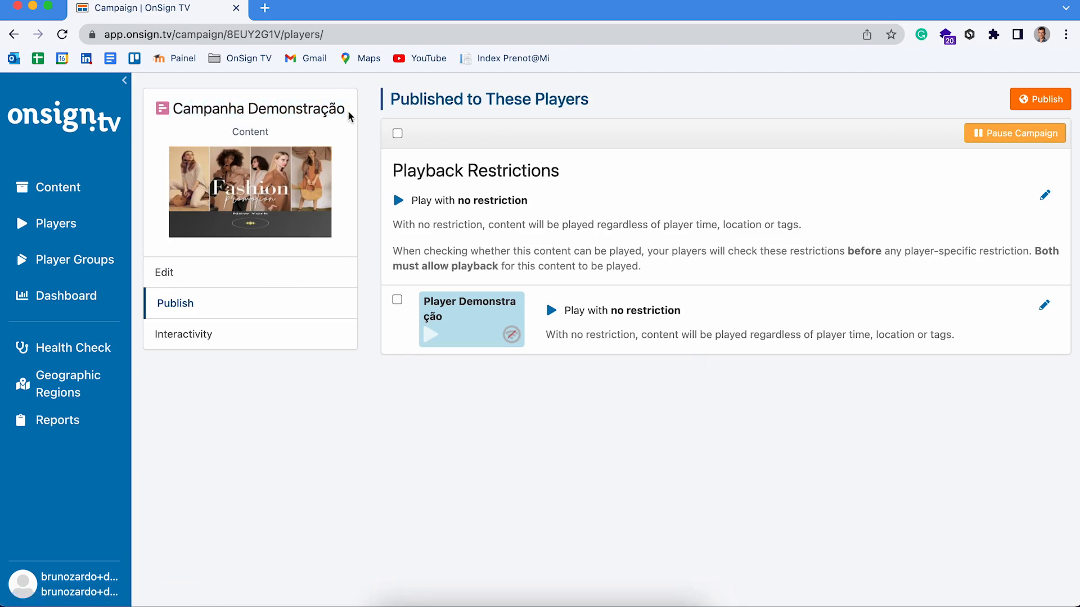
pyautogui.click(1041, 101)
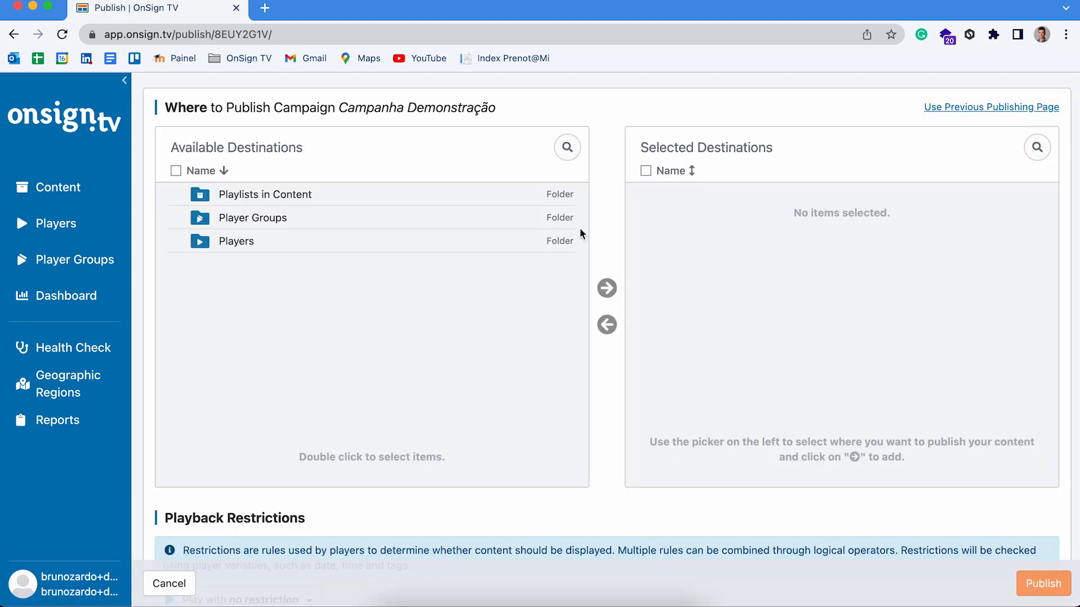
# Select Player Demonstração from the Players folder as the campaign's publishing destination
pyautogui.doubleClick(280, 251)
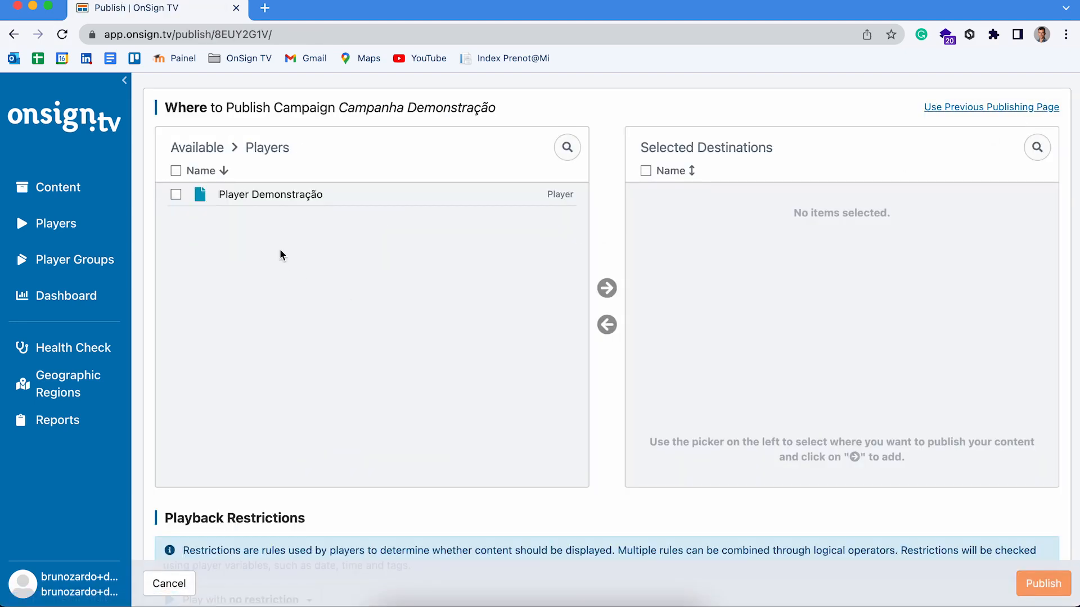
pyautogui.doubleClick(250, 197)
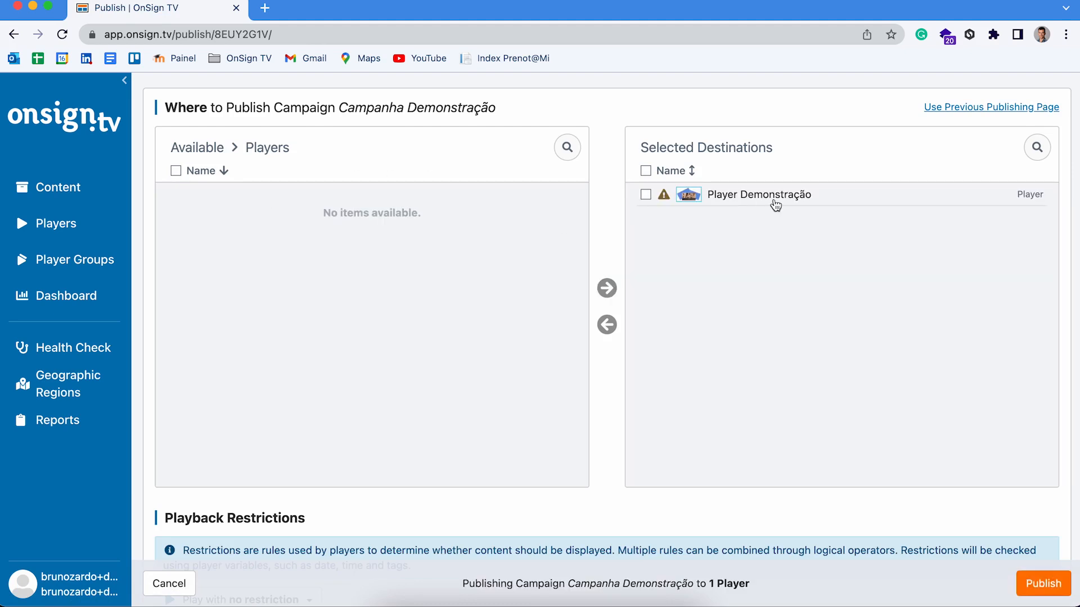
pyautogui.moveTo(666, 198)
pyautogui.scroll(-1, 700, 380)
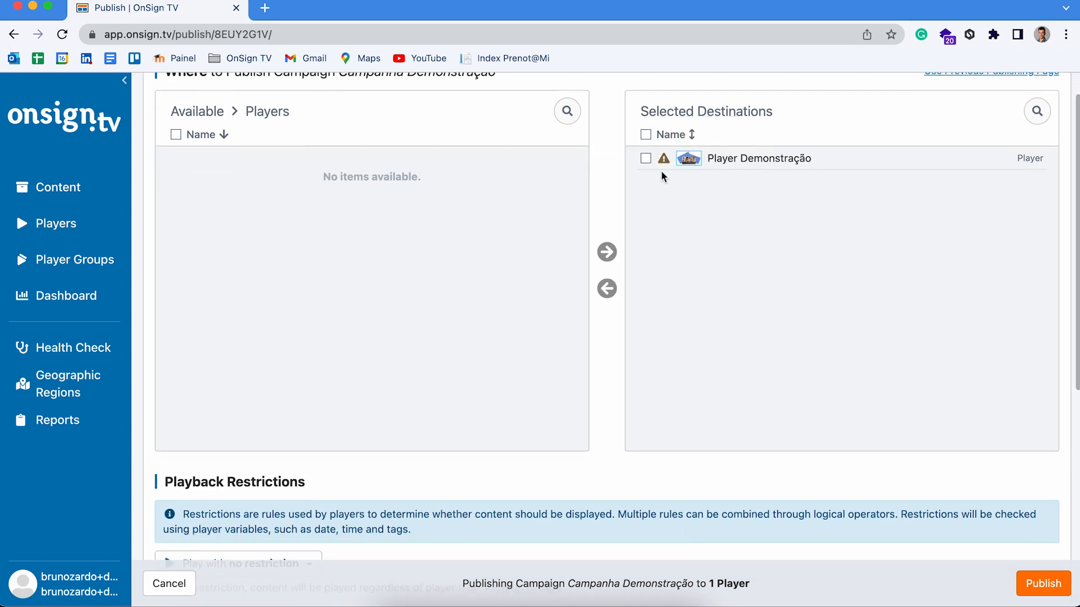
pyautogui.scroll(-5, 632, 412)
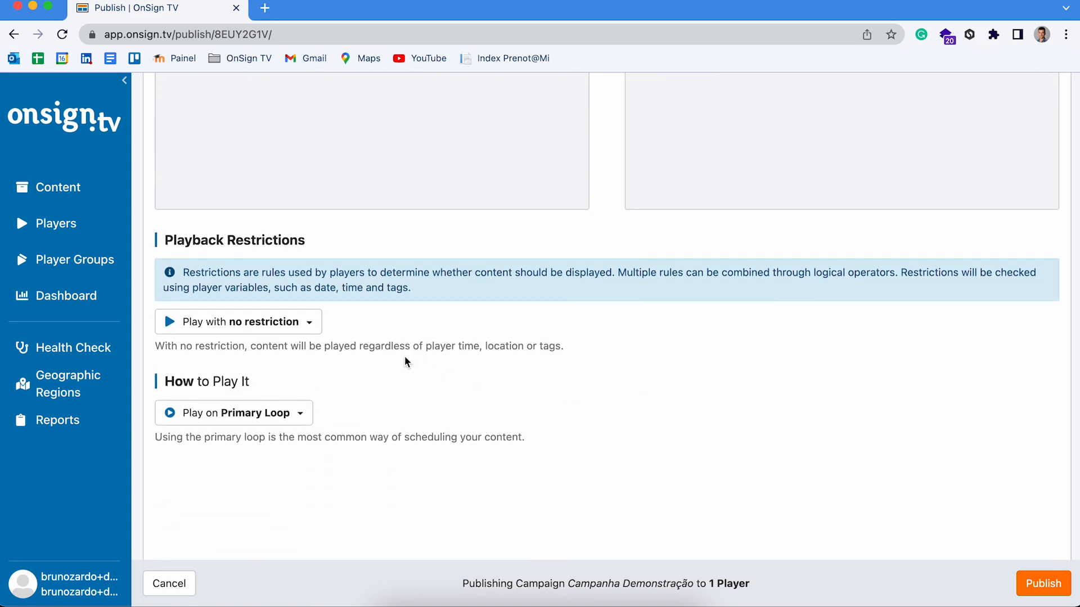
pyautogui.moveTo(318, 240); pyautogui.dragTo(140, 250)
pyautogui.moveTo(291, 384); pyautogui.dragTo(160, 382)
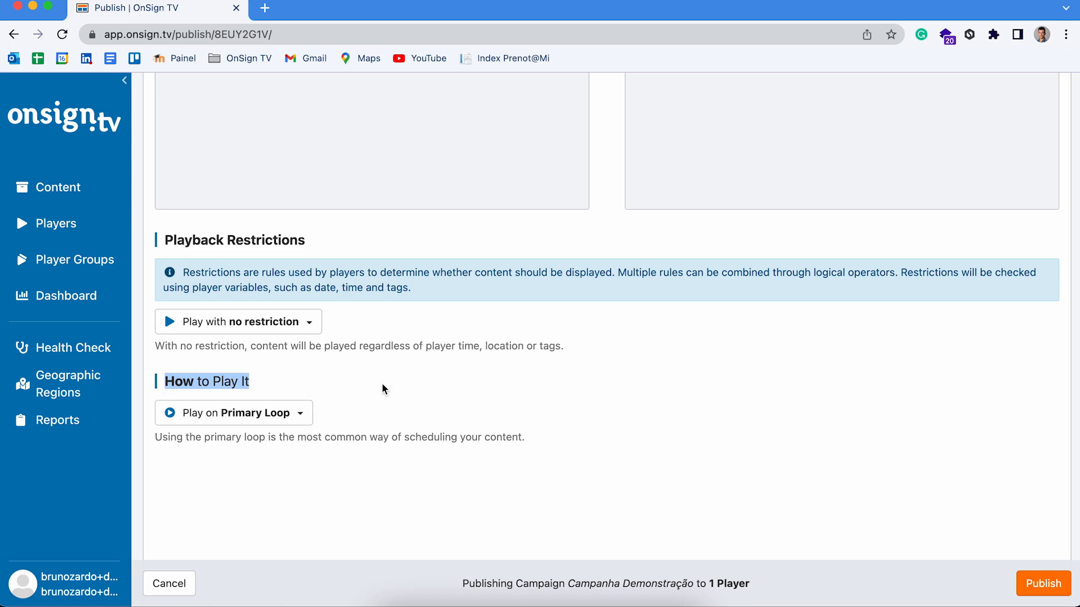
pyautogui.scroll(-1, 383, 383)
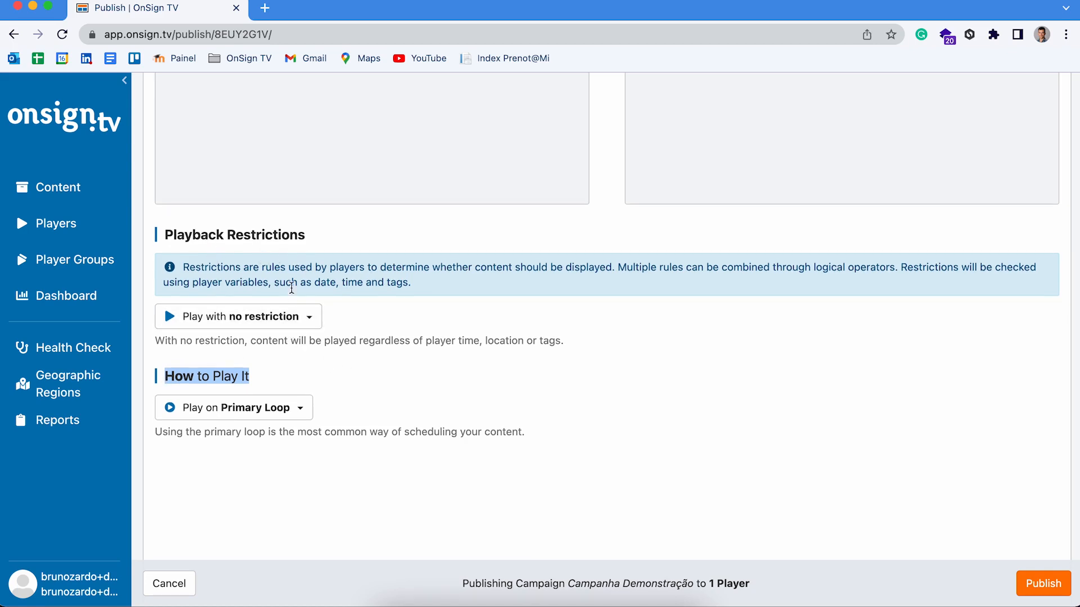
pyautogui.click(212, 320)
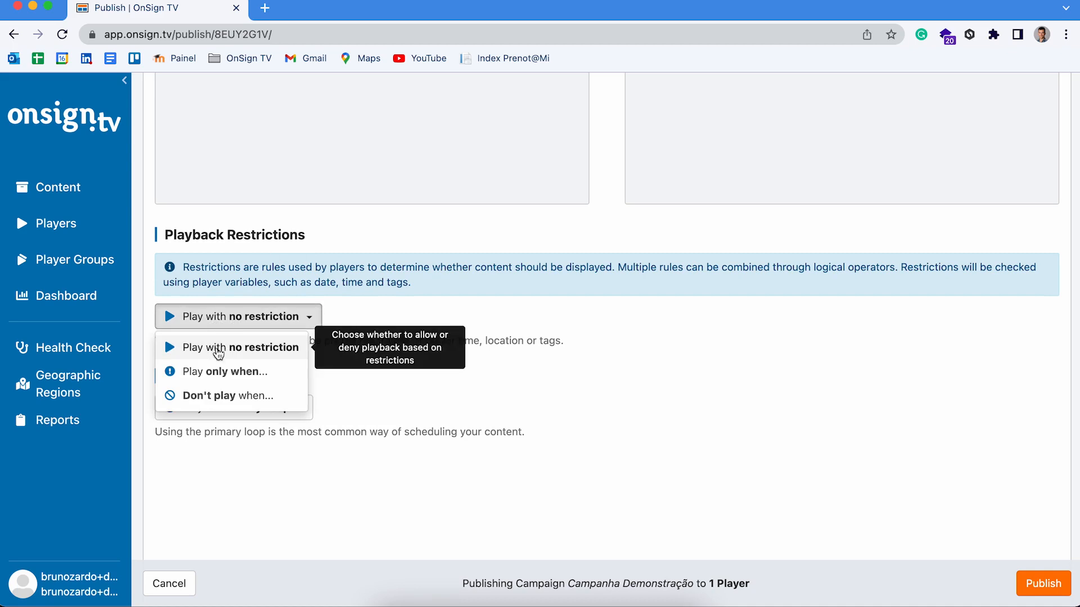
pyautogui.click(218, 397)
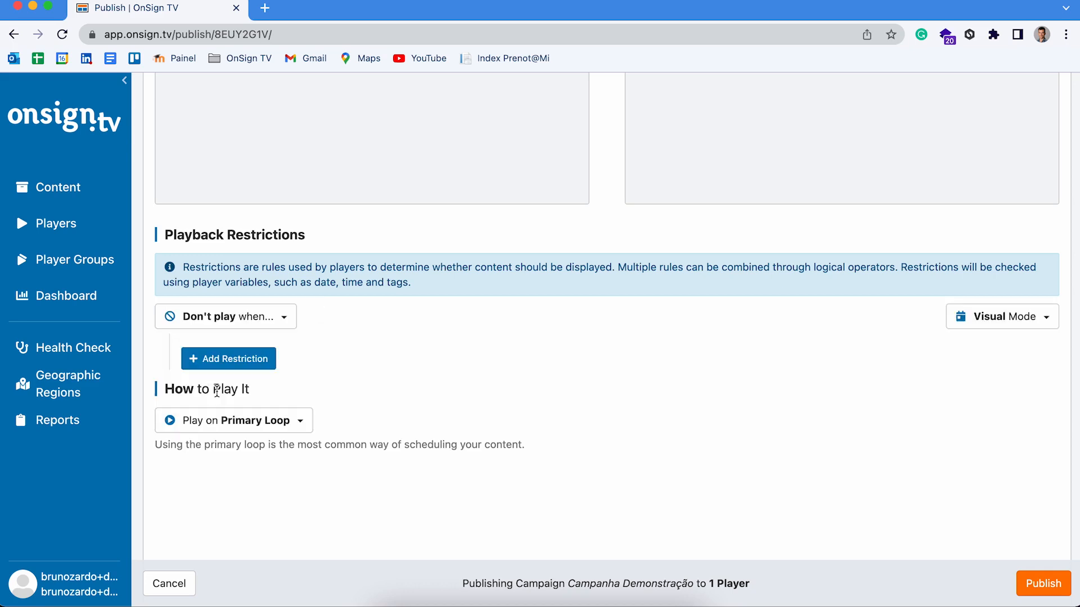
pyautogui.click(260, 356)
pyautogui.scroll(-3, 289, 447)
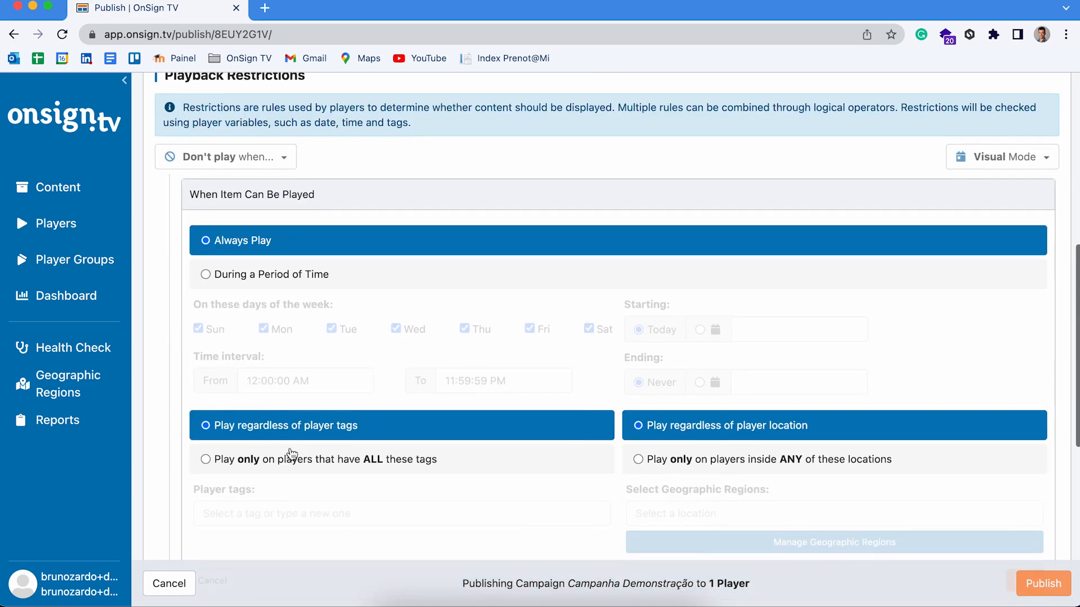
pyautogui.scroll(2, 291, 454)
pyautogui.scroll(-1, 291, 454)
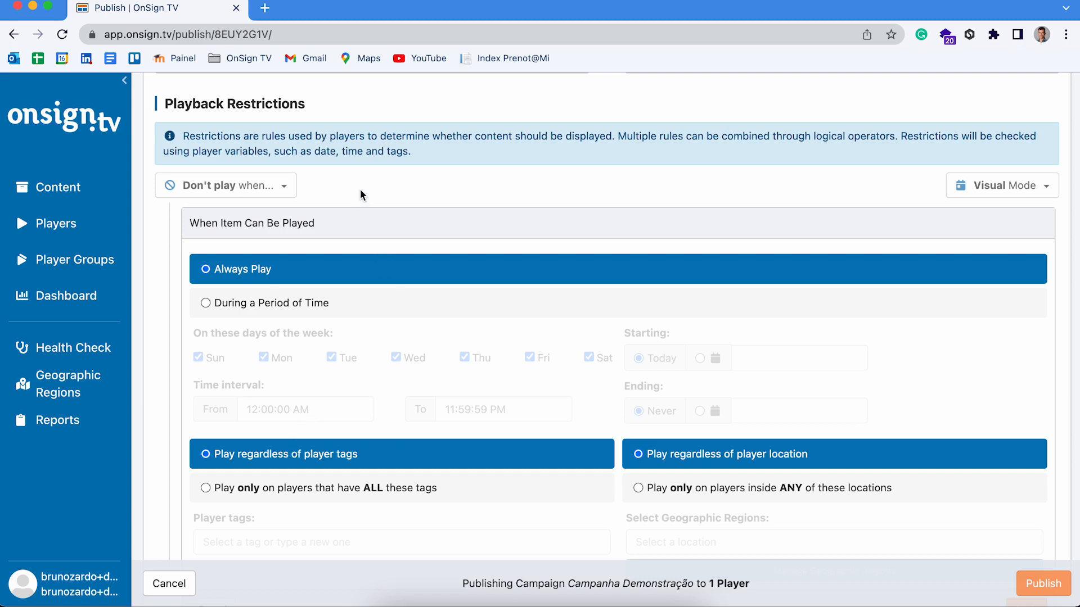
pyautogui.scroll(-3, 644, 422)
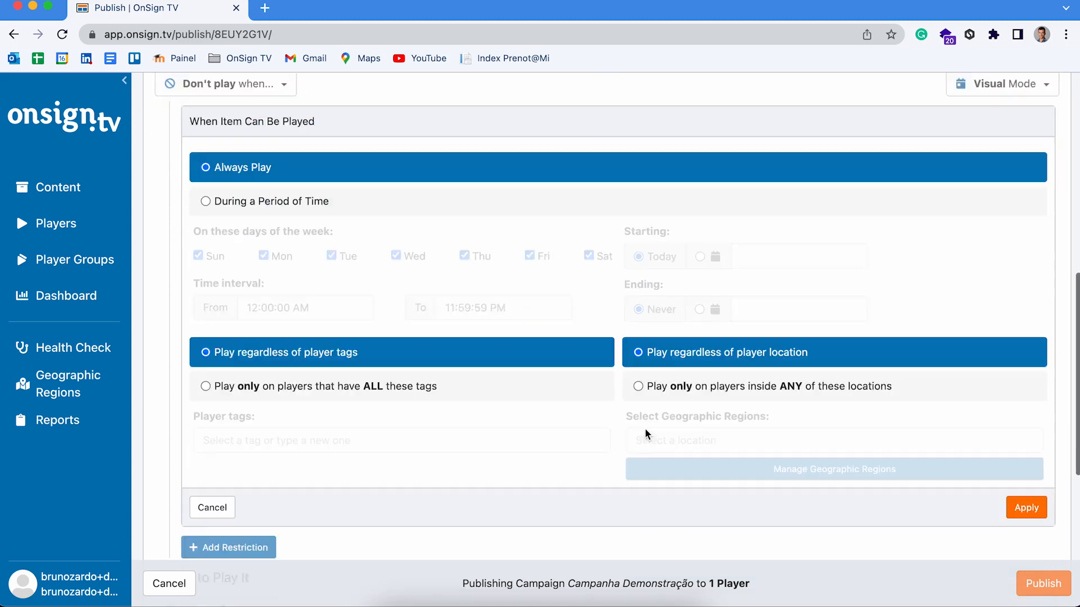
pyautogui.click(228, 447)
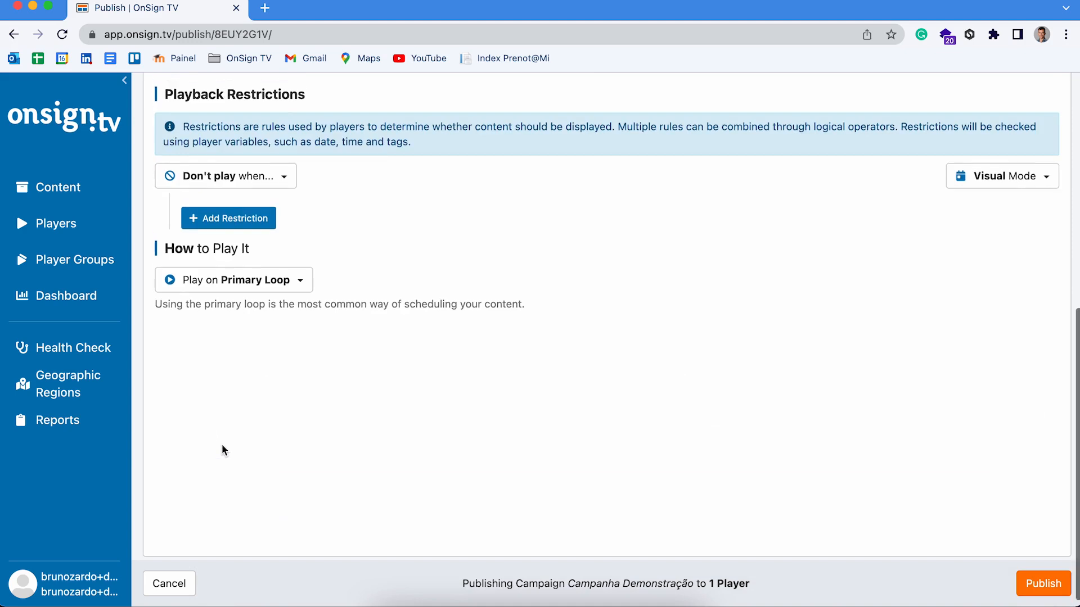
# Set the playback rule to Play only when and add a restriction for a period of time, excluding Sunday and Saturday
pyautogui.scroll(1, 236, 366)
pyautogui.click(252, 258)
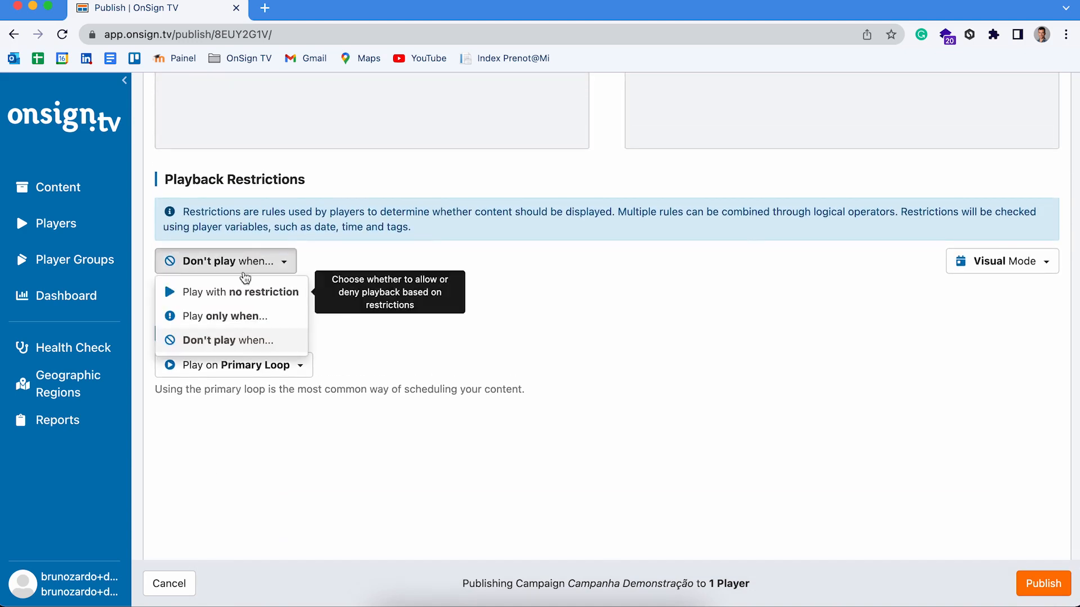
pyautogui.click(222, 314)
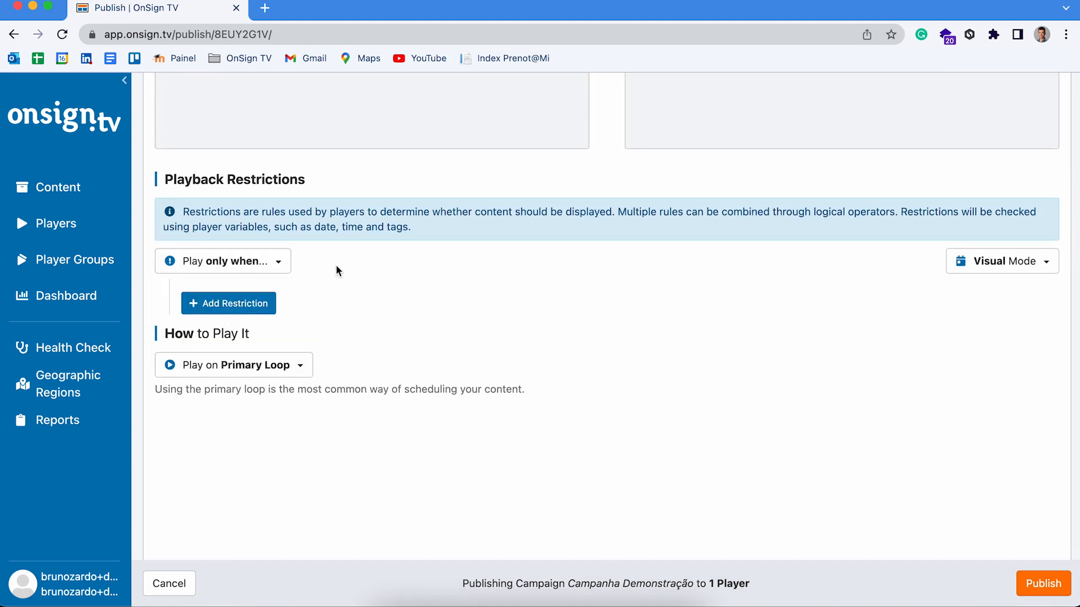
pyautogui.click(259, 301)
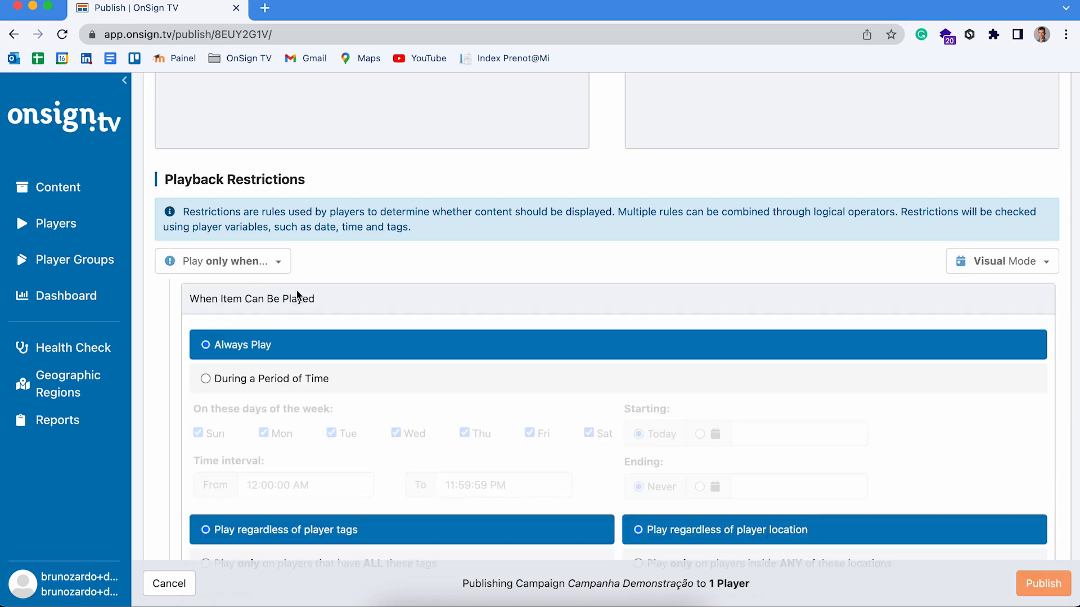
pyautogui.scroll(-3, 297, 295)
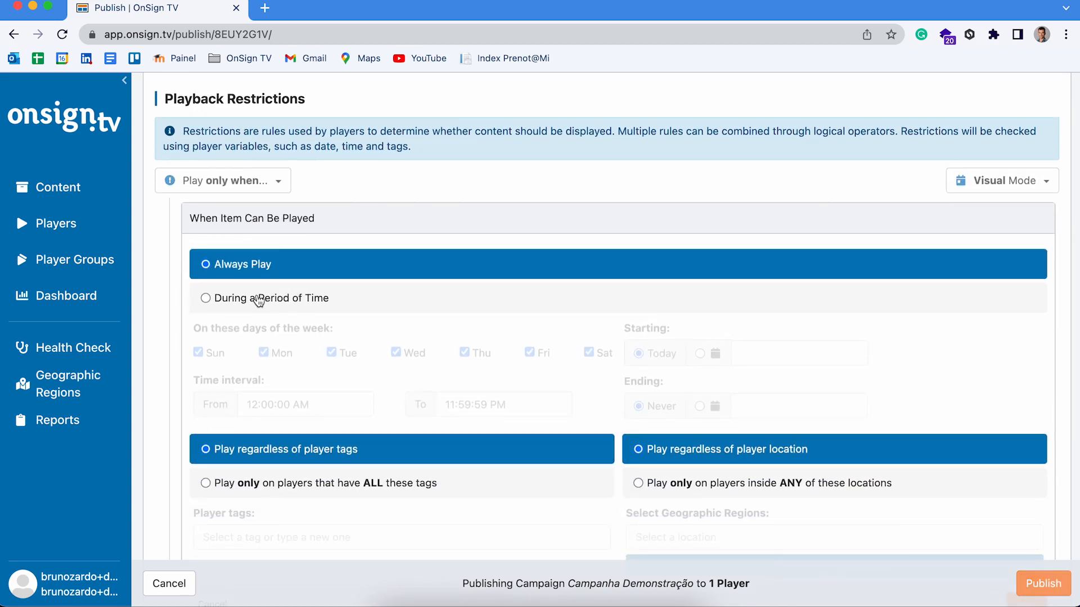
pyautogui.click(258, 300)
pyautogui.scroll(-3, 258, 300)
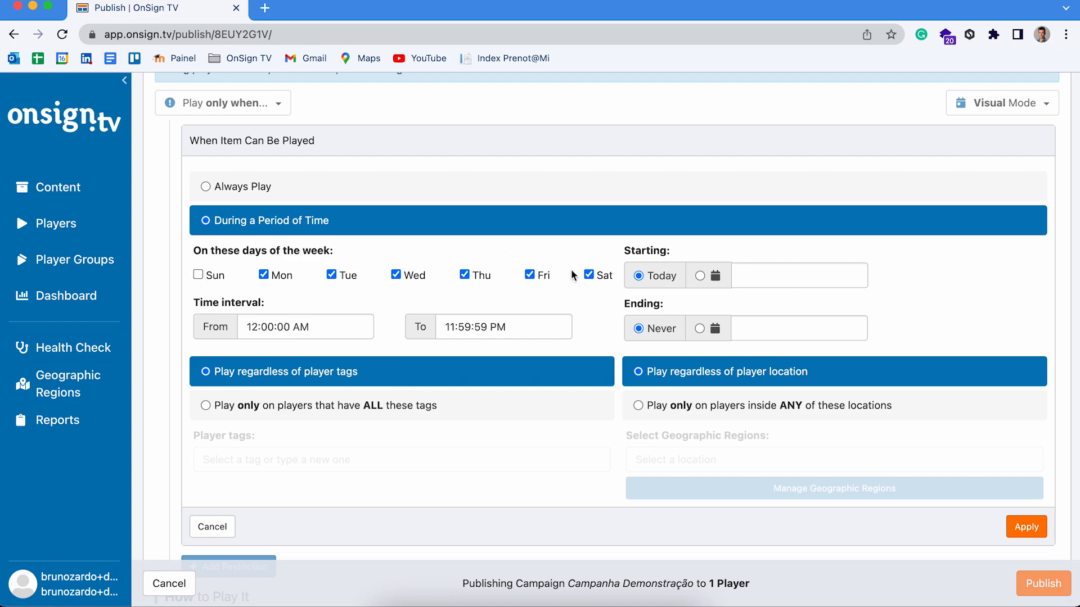
# Set the start of the restriction's time interval to 5:00:00 PM
pyautogui.click(273, 328)
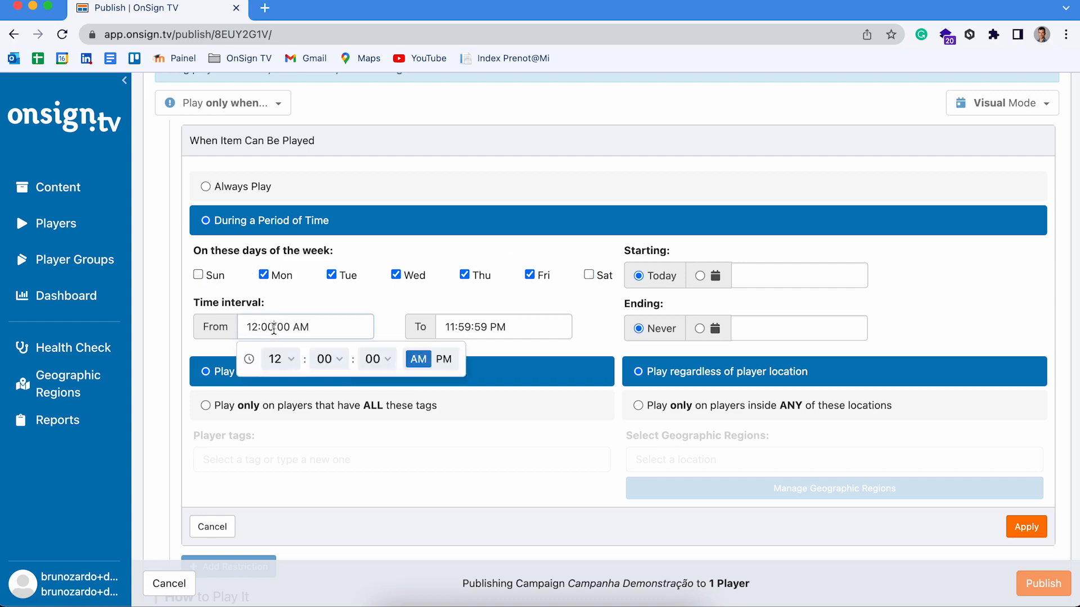
pyautogui.click(445, 360)
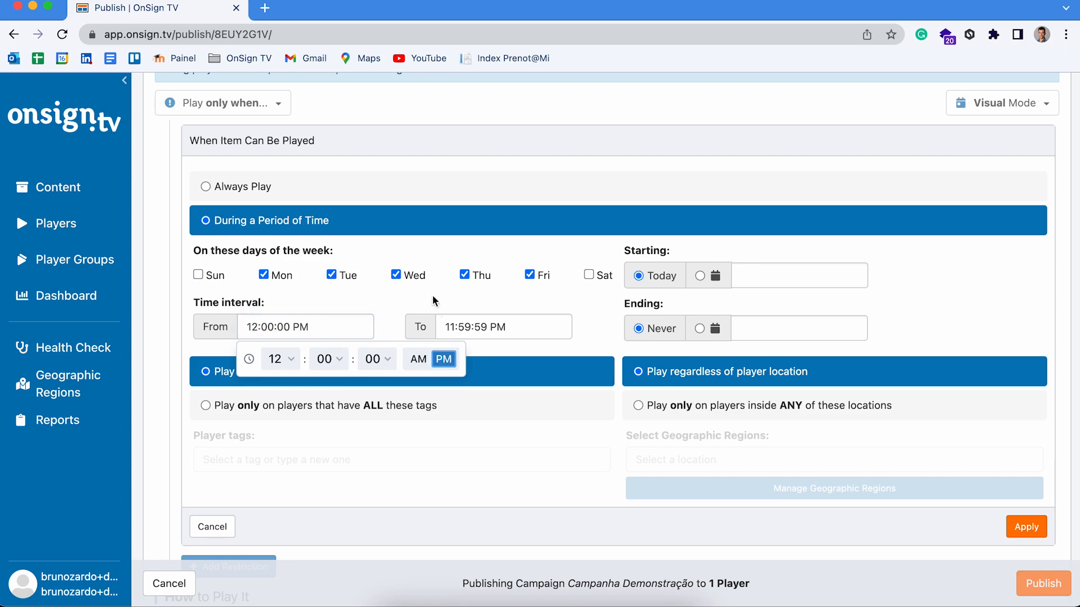
pyautogui.click(317, 321)
pyautogui.moveTo(317, 322); pyautogui.dragTo(231, 329)
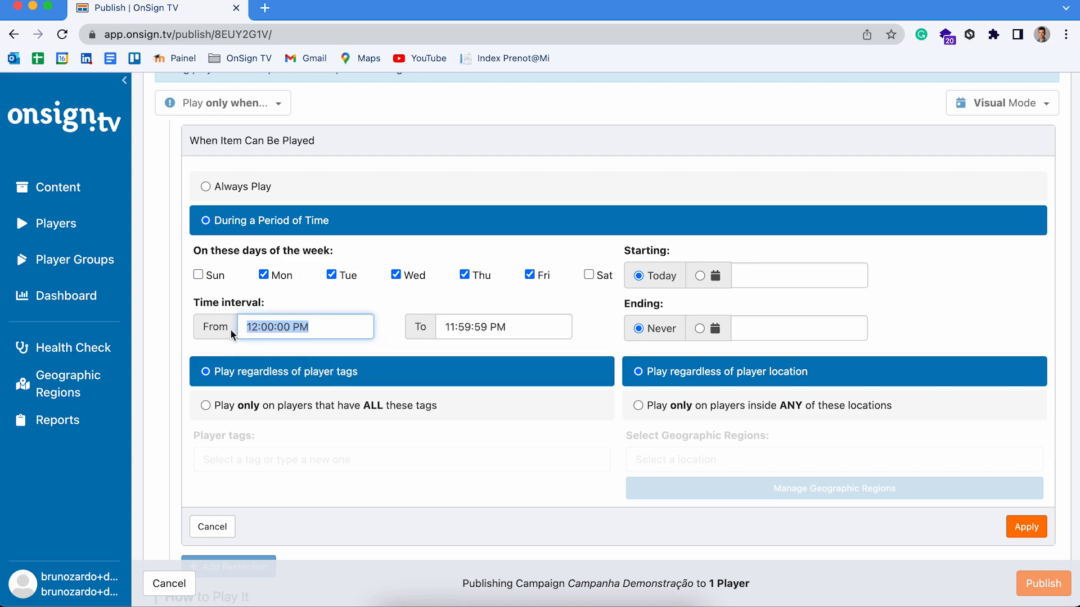
pyautogui.write('5')
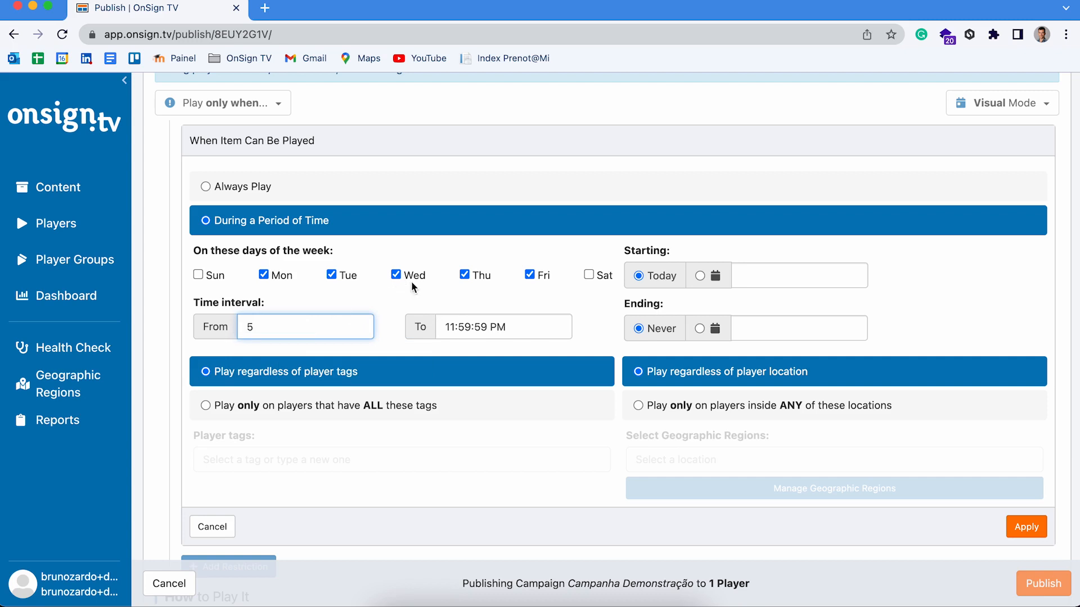
pyautogui.click(403, 304)
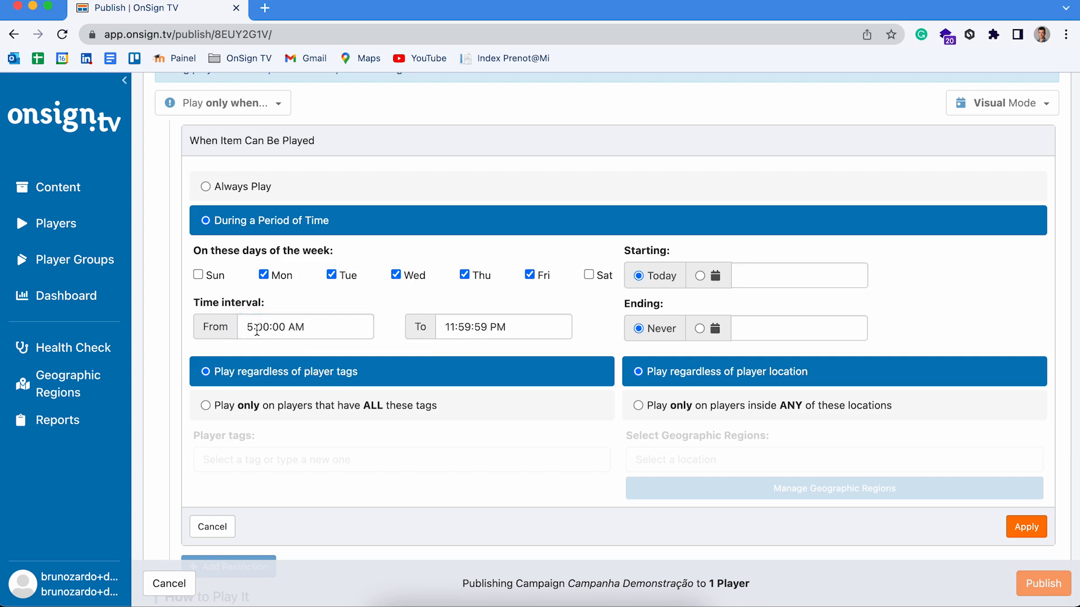
pyautogui.click(305, 325)
pyautogui.click(444, 358)
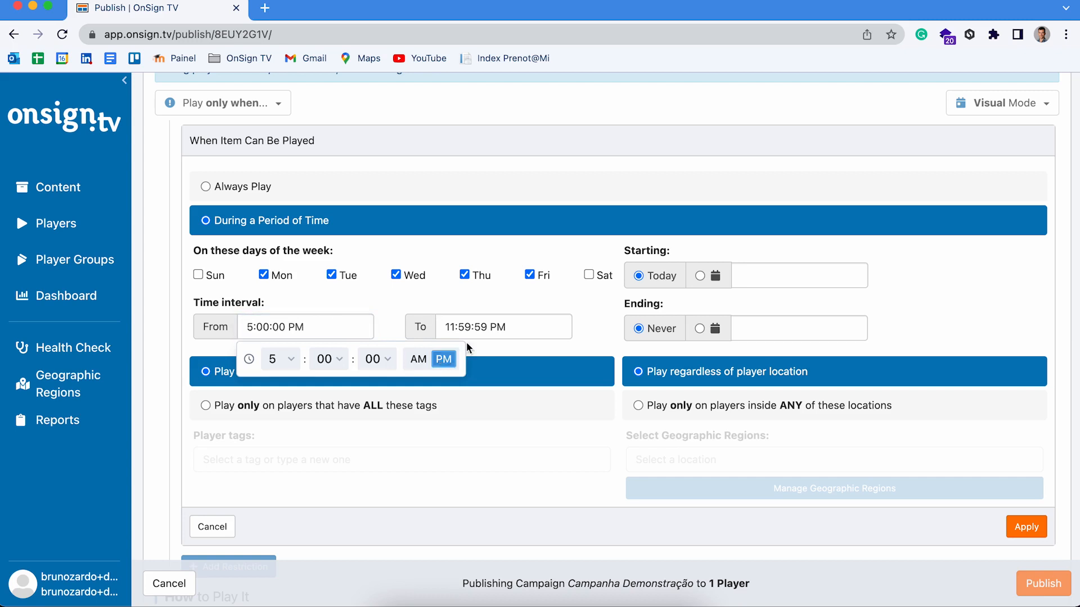
# Set the end of the restriction's time interval to 8:00:00 PM
pyautogui.click(517, 321)
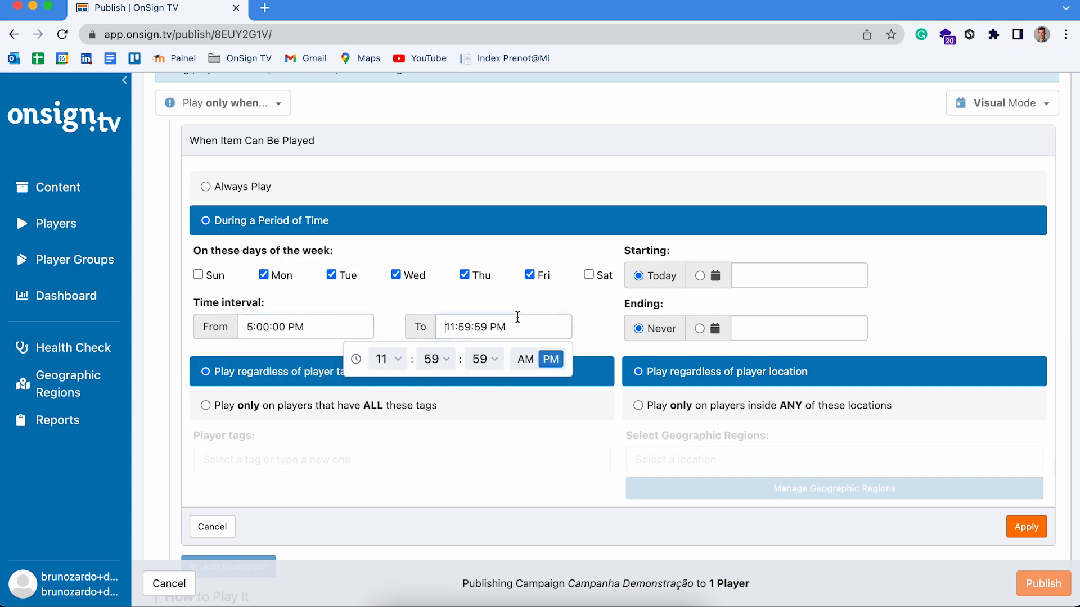
pyautogui.click(399, 362)
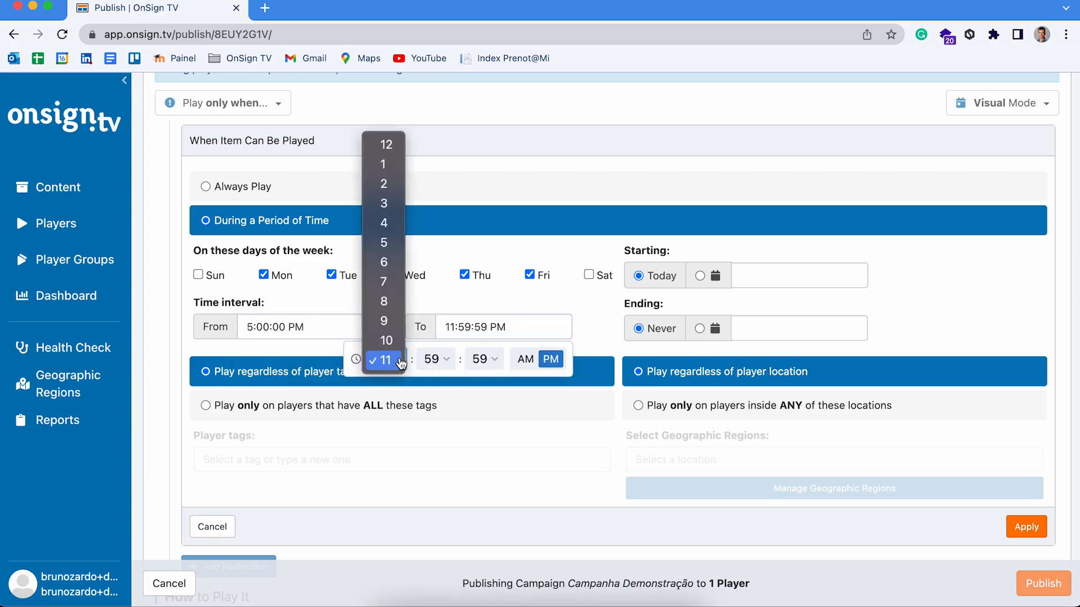
pyautogui.click(396, 304)
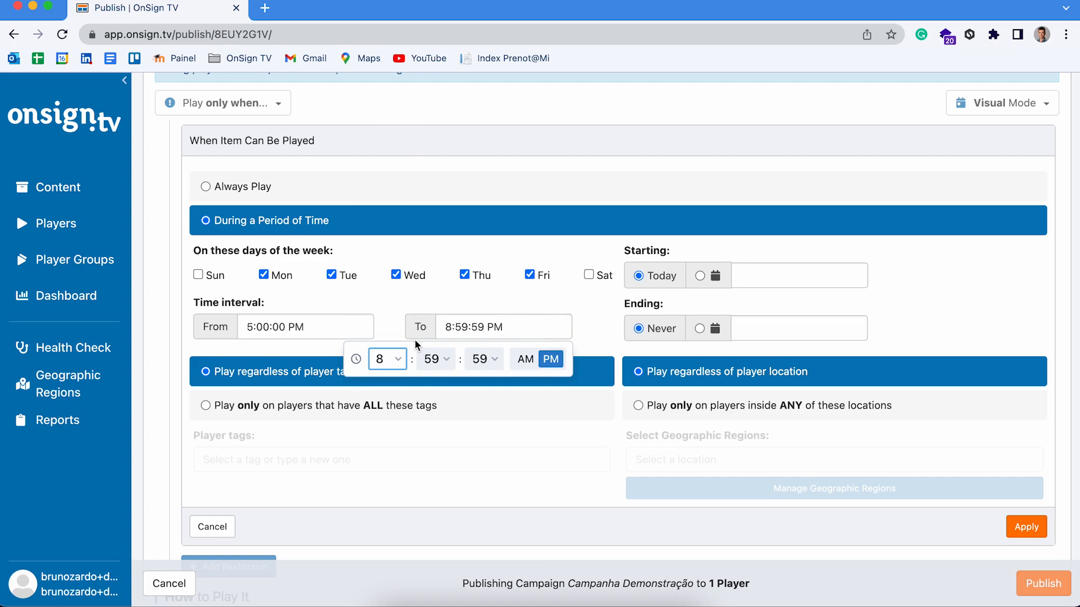
pyautogui.click(448, 368)
pyautogui.scroll(10, 433, 219)
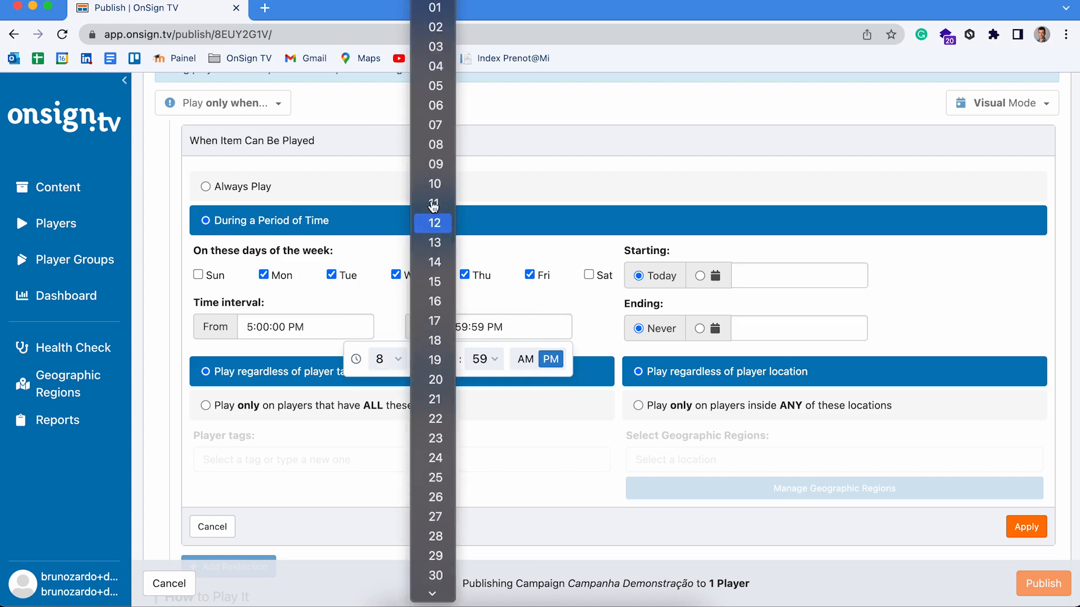
pyautogui.click(435, 8)
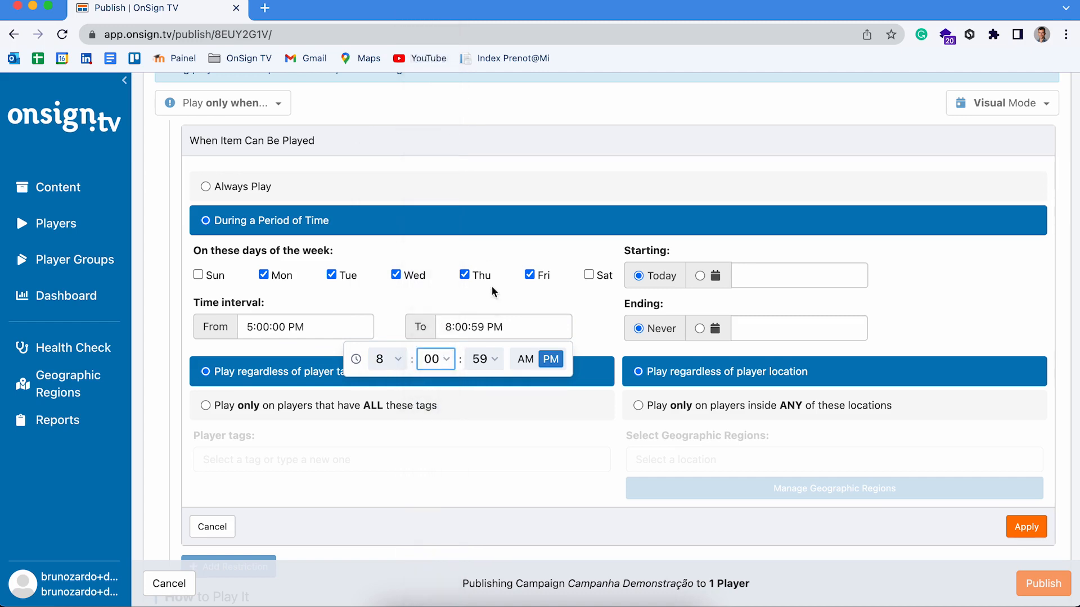
pyautogui.click(495, 368)
pyautogui.scroll(10, 490, 19)
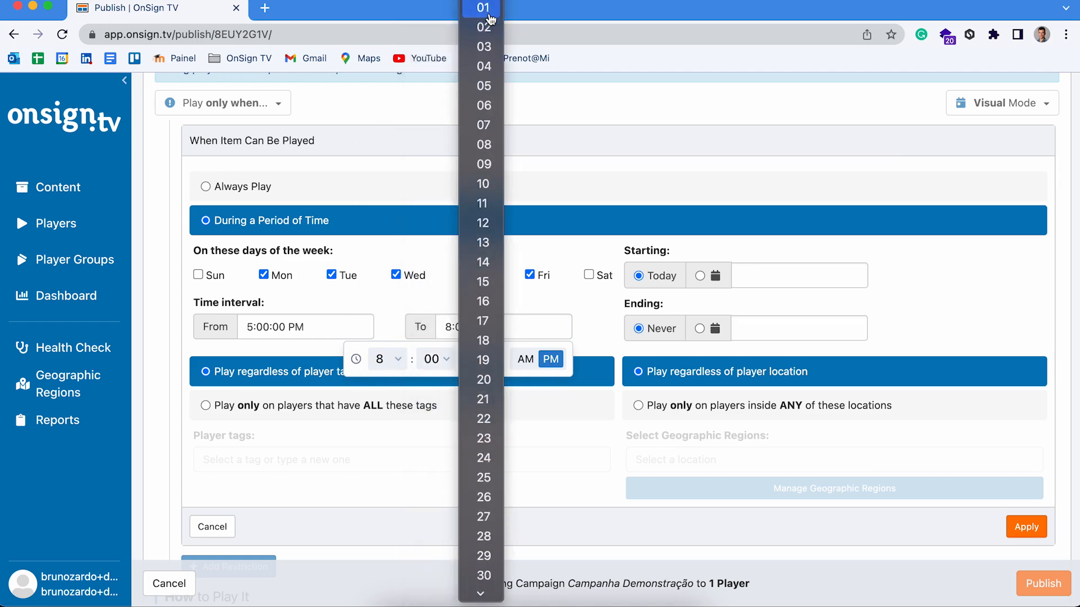
pyautogui.scroll(1, 490, 18)
pyautogui.click(484, 7)
pyautogui.click(576, 316)
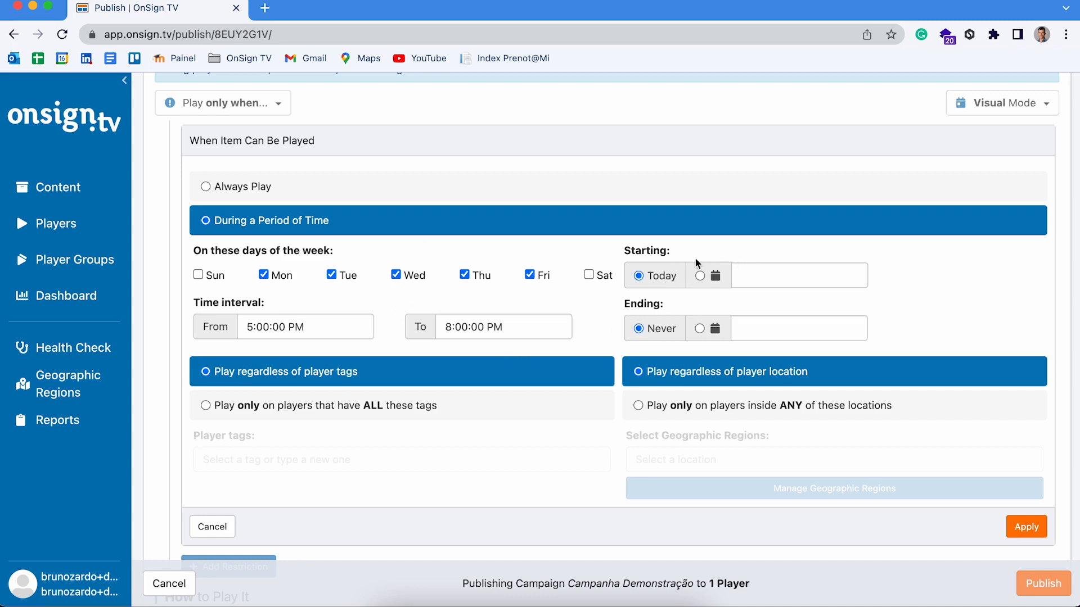
# Set a specific starting date of 06/18/2022 for the restriction period
pyautogui.click(699, 275)
pyautogui.click(851, 403)
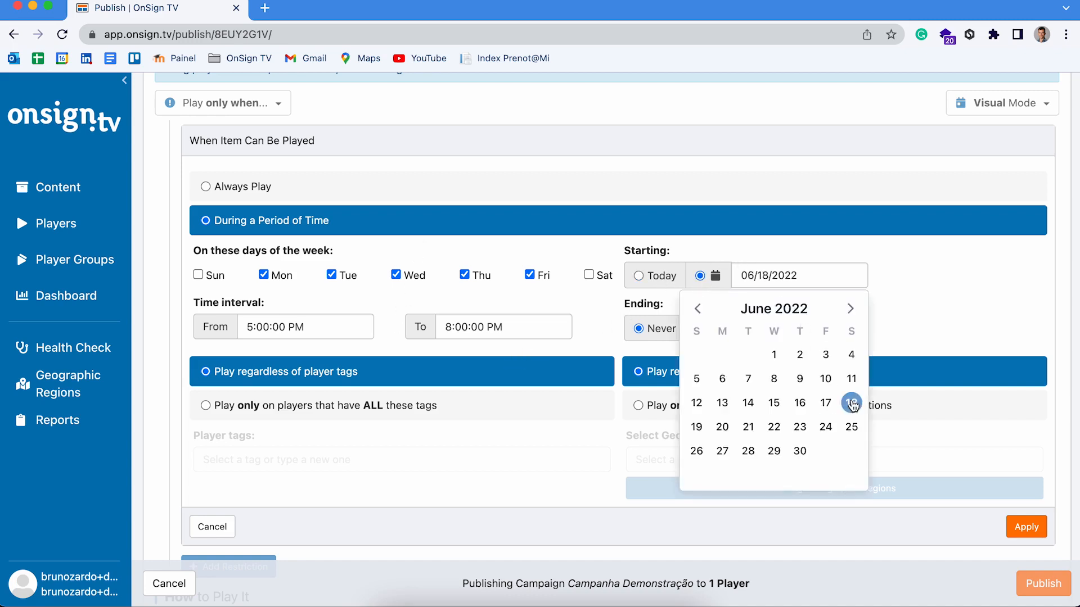
# Set a specific ending date of 06/25/2022 for the restriction period
pyautogui.click(879, 306)
pyautogui.click(760, 330)
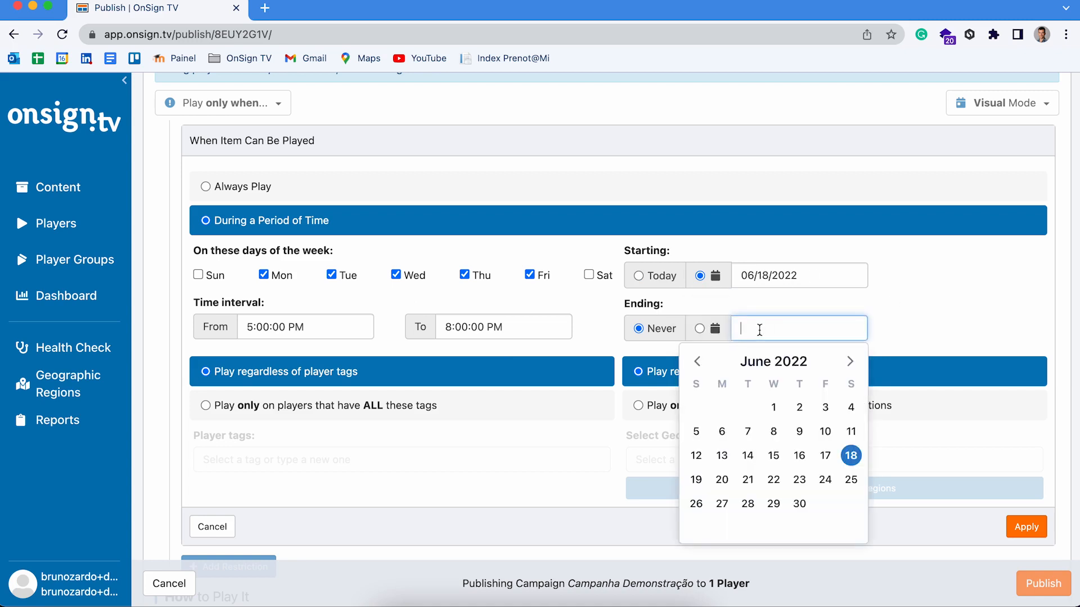
pyautogui.click(851, 479)
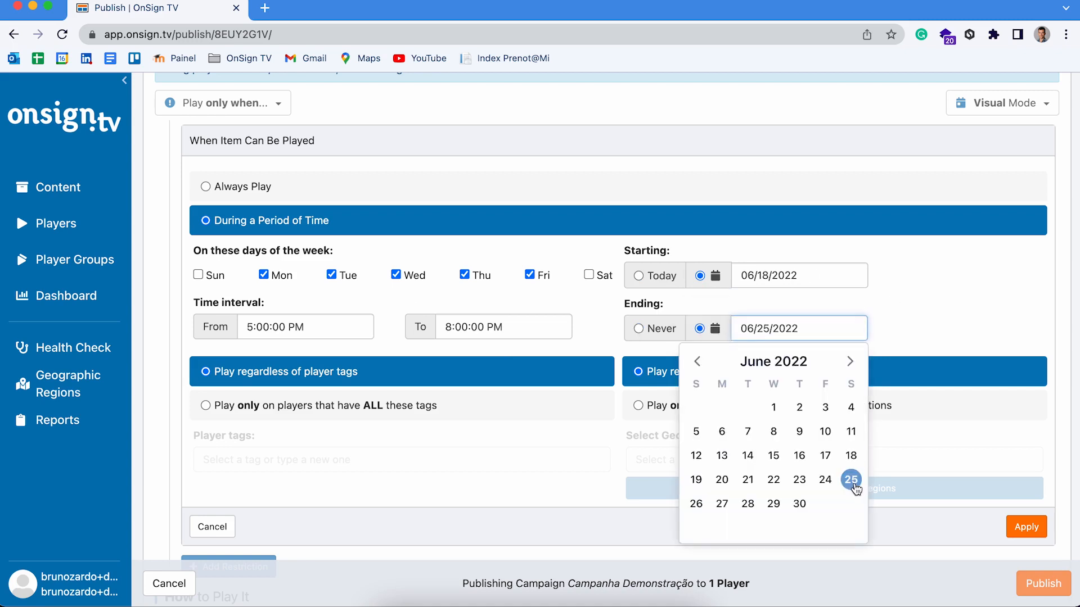
pyautogui.click(933, 340)
pyautogui.scroll(-1, 433, 248)
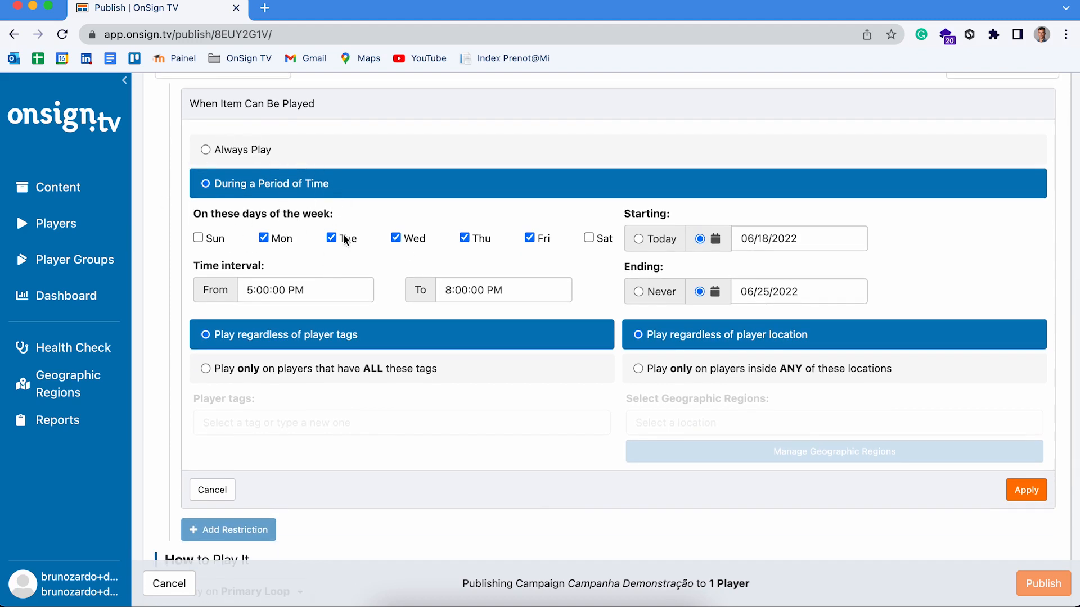
pyautogui.scroll(-1, 326, 262)
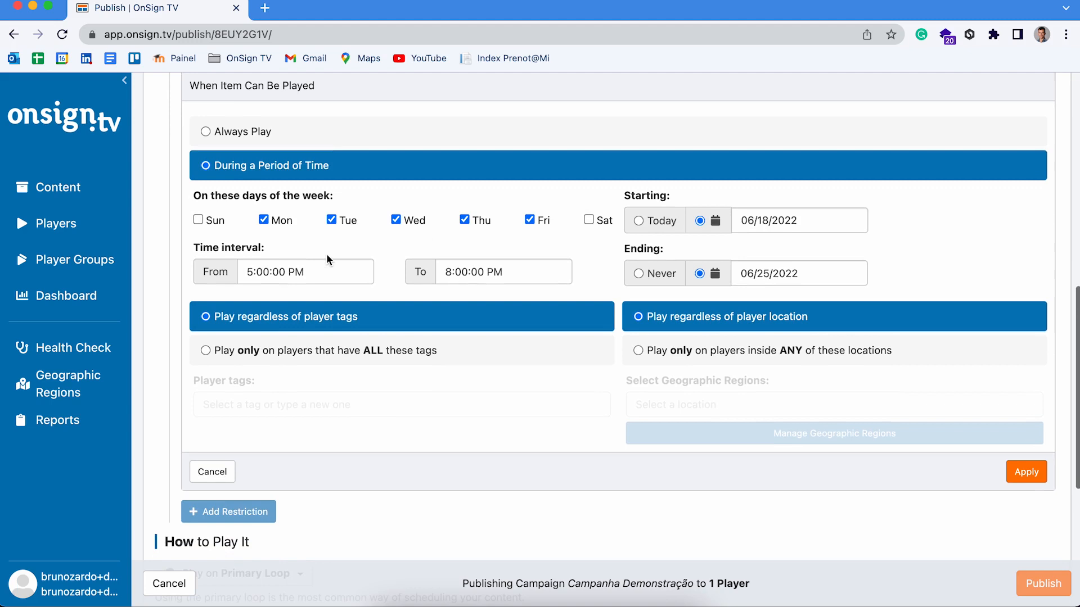
# Try limiting playback to players with given tags and to players inside given locations, restoring the unrestricted option each time
pyautogui.click(259, 352)
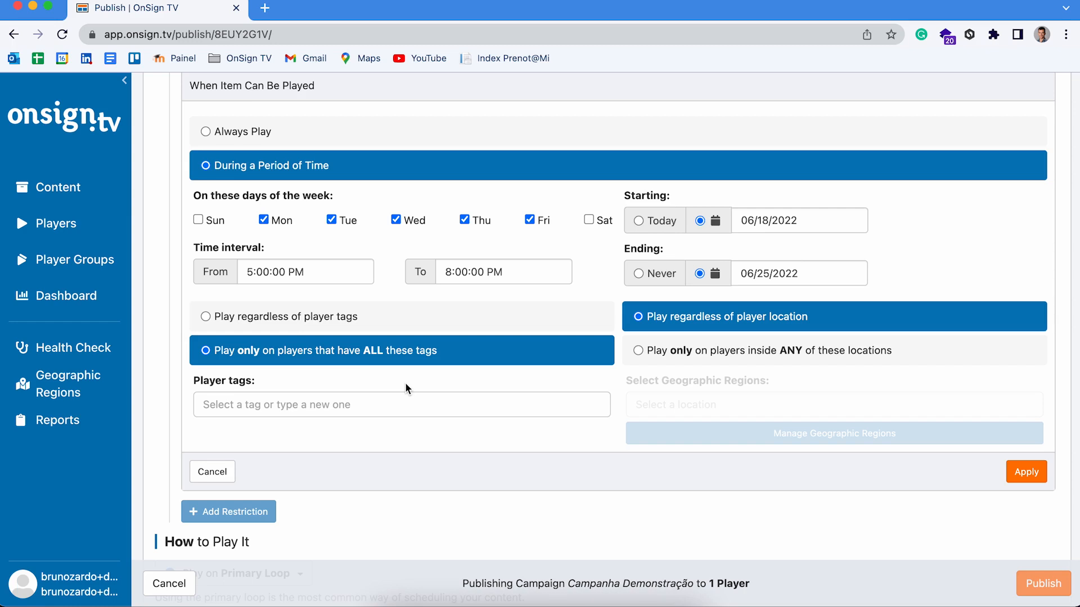
pyautogui.click(401, 410)
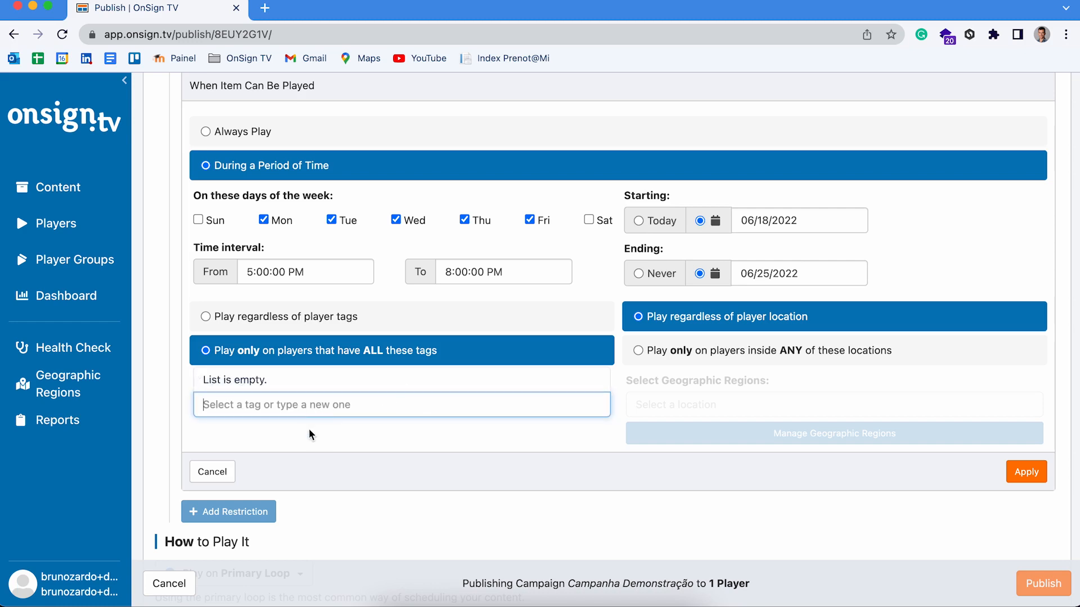
pyautogui.click(329, 317)
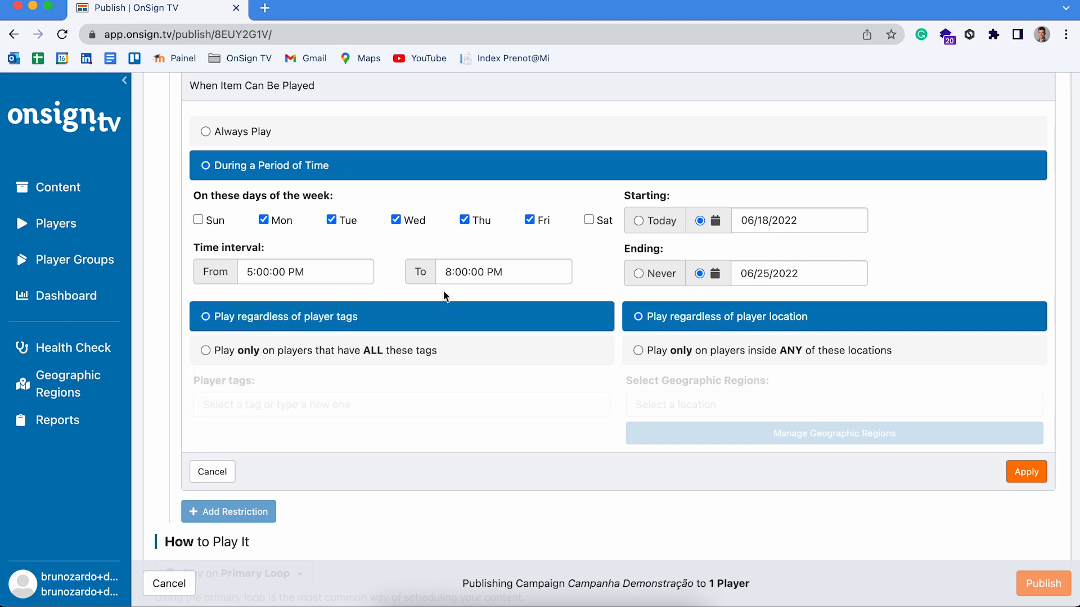
pyautogui.click(644, 345)
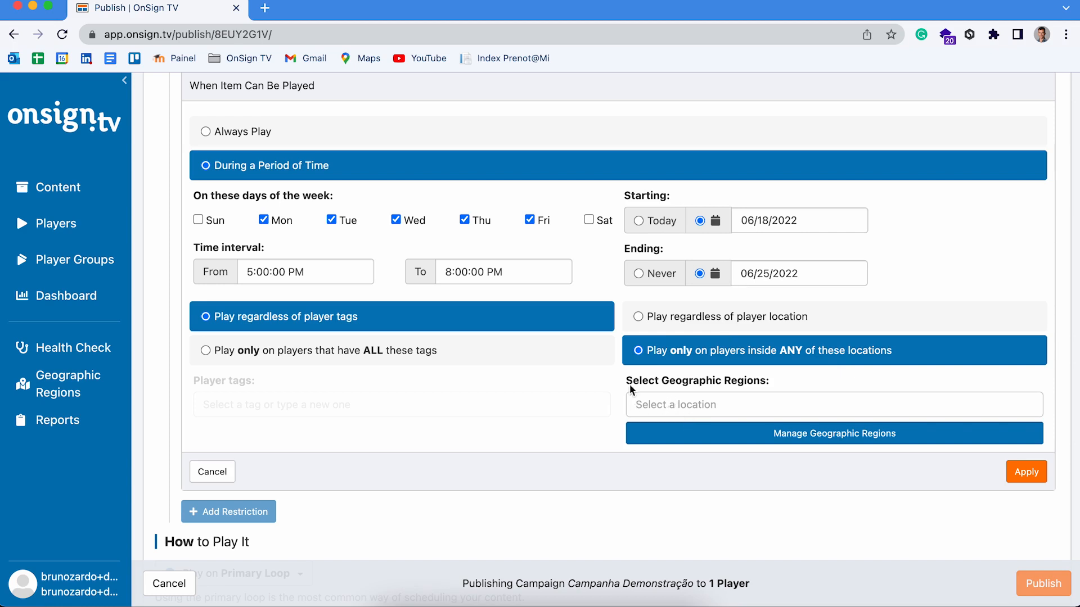
pyautogui.click(685, 324)
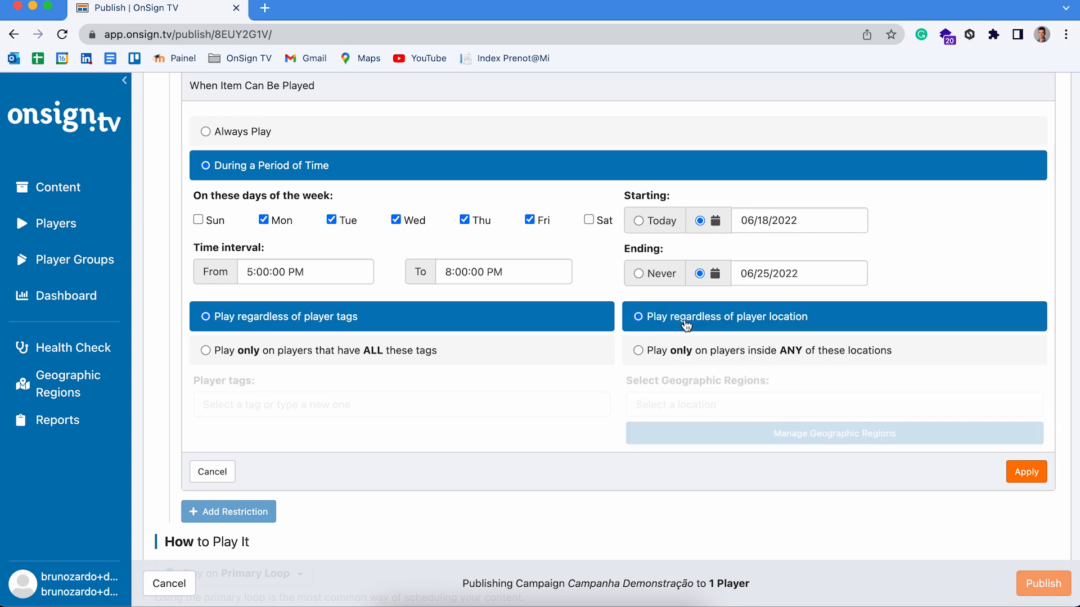
# Apply the restriction for the chosen weekdays, hours and dates to the campaign
pyautogui.scroll(-3, 598, 454)
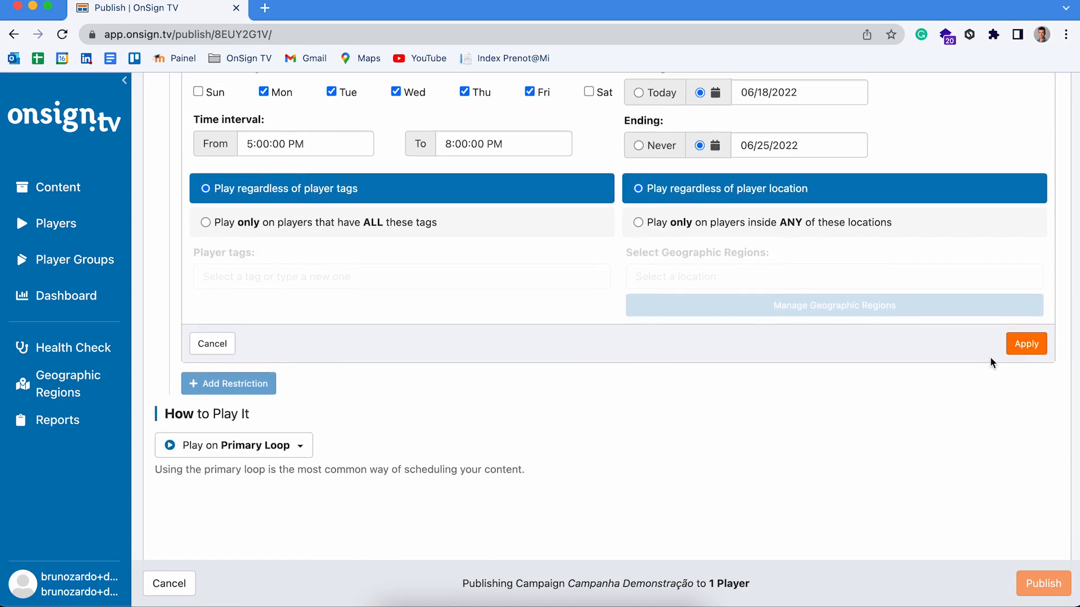
pyautogui.scroll(2, 990, 360)
pyautogui.click(1026, 456)
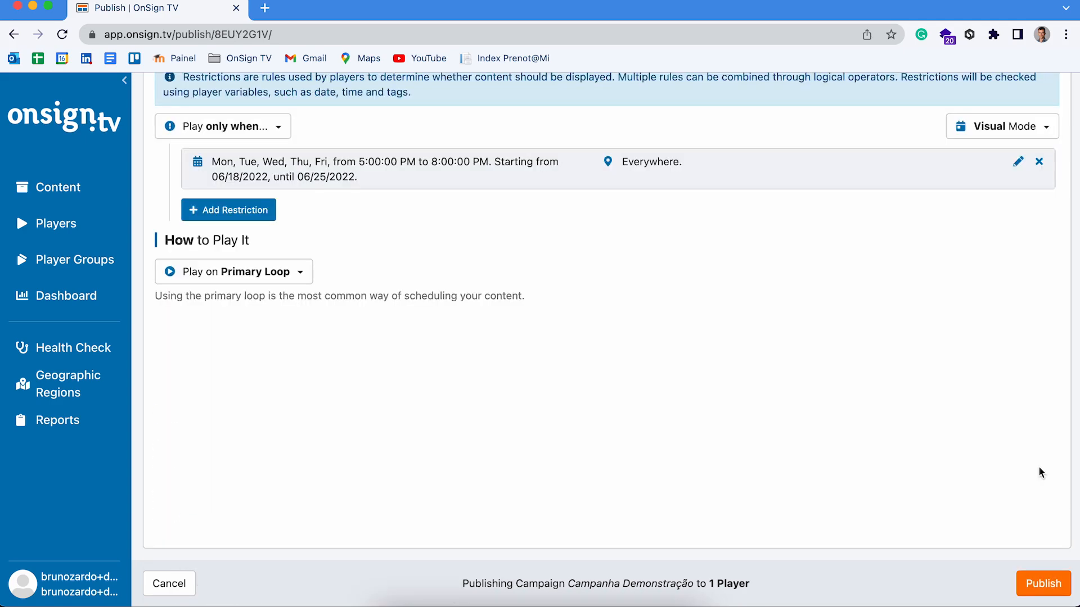
pyautogui.scroll(2, 595, 339)
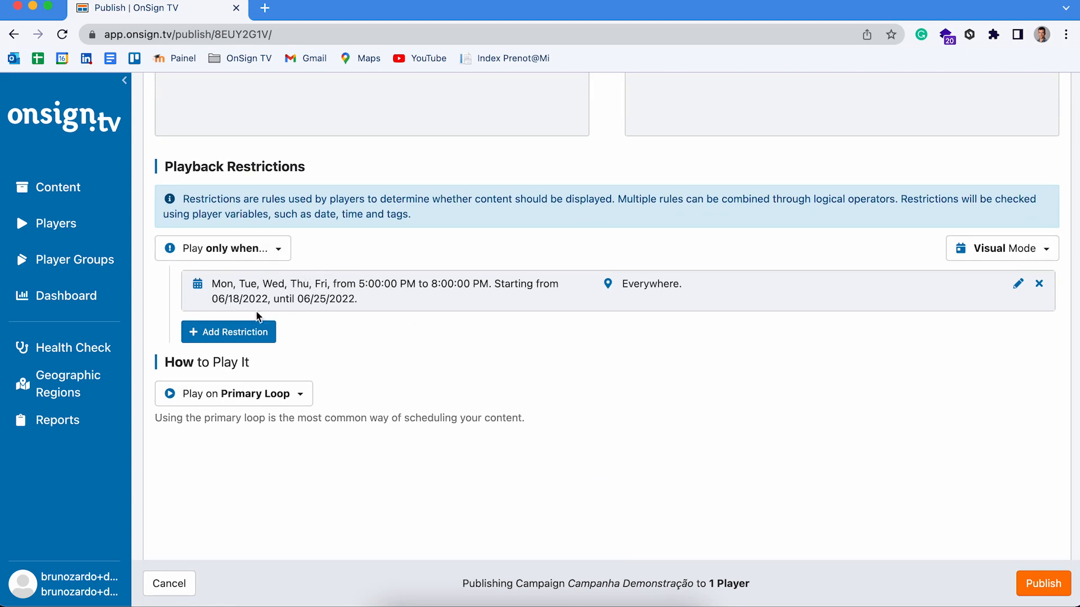
pyautogui.click(228, 332)
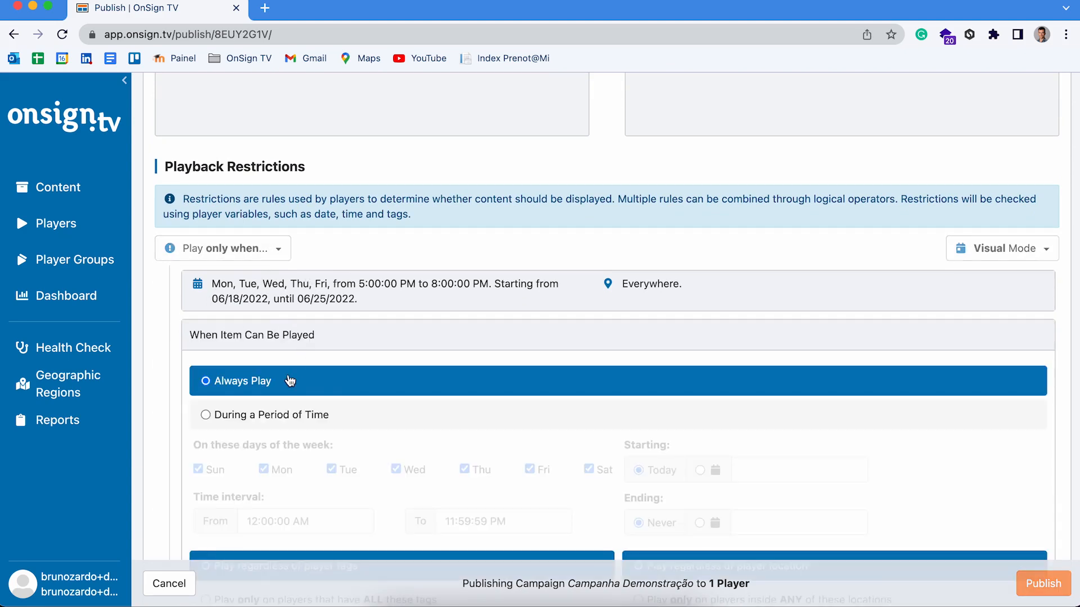
pyautogui.scroll(-2, 289, 378)
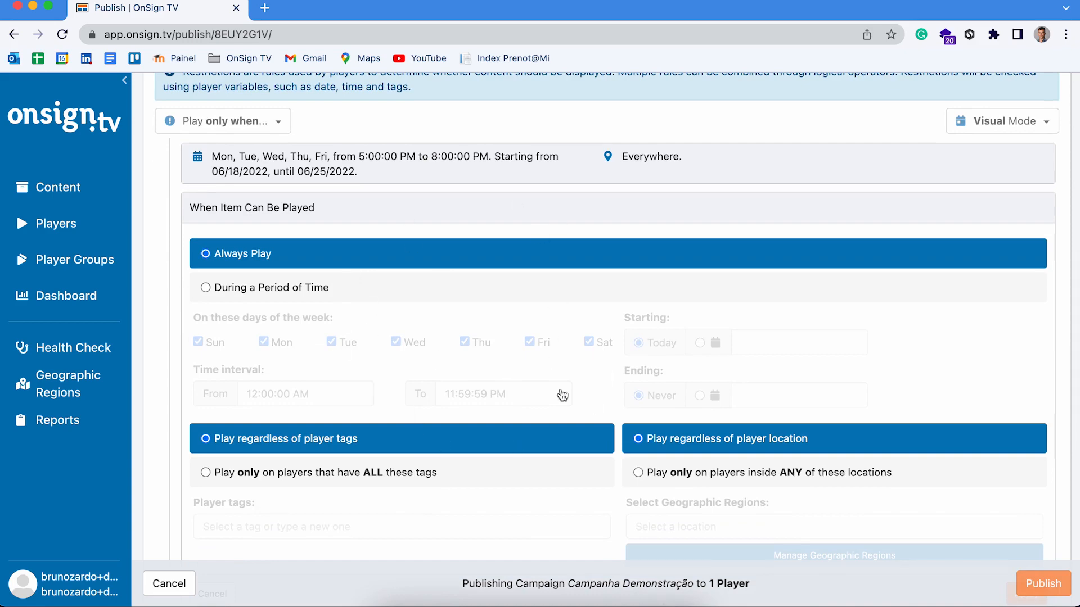
pyautogui.scroll(2, 559, 393)
pyautogui.scroll(-4, 450, 319)
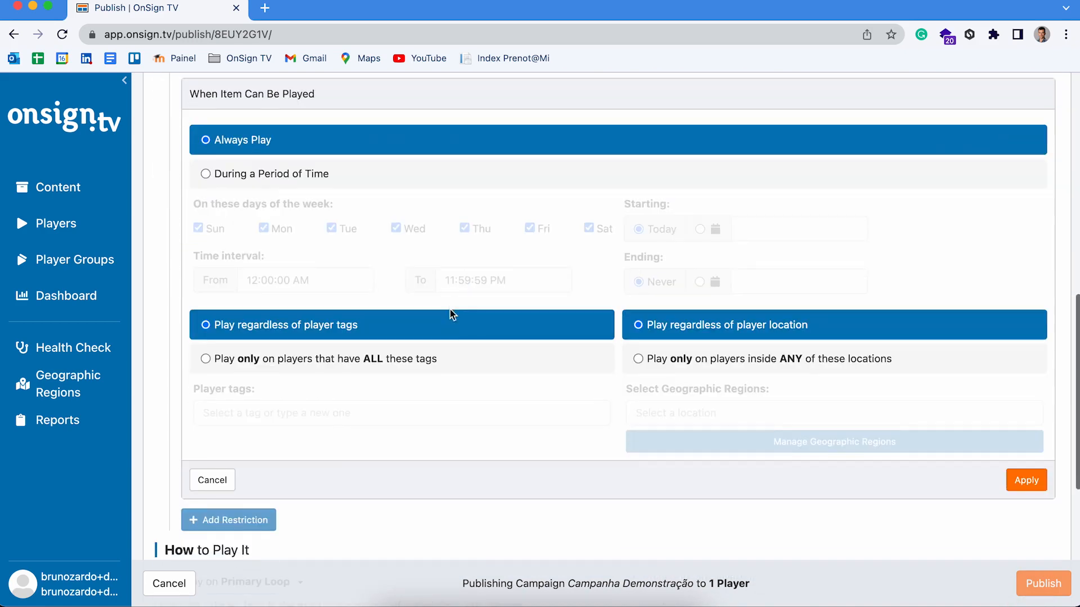
pyautogui.click(212, 480)
pyautogui.scroll(1, 345, 335)
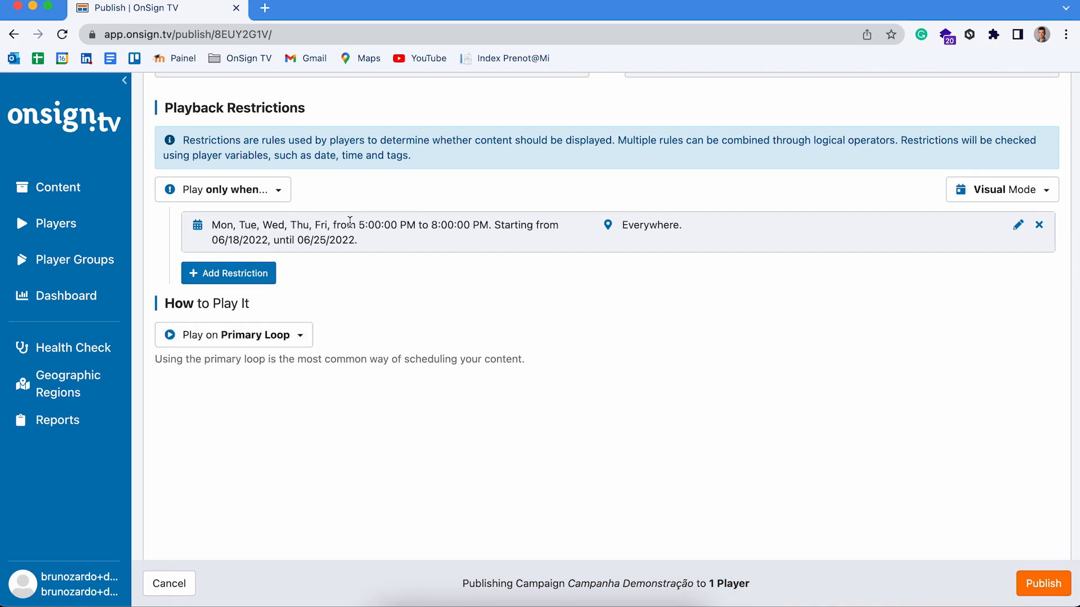
# Try the Fallback Loop, On-Demand and Crossing a GeoFence options for how the campaign plays
pyautogui.click(261, 349)
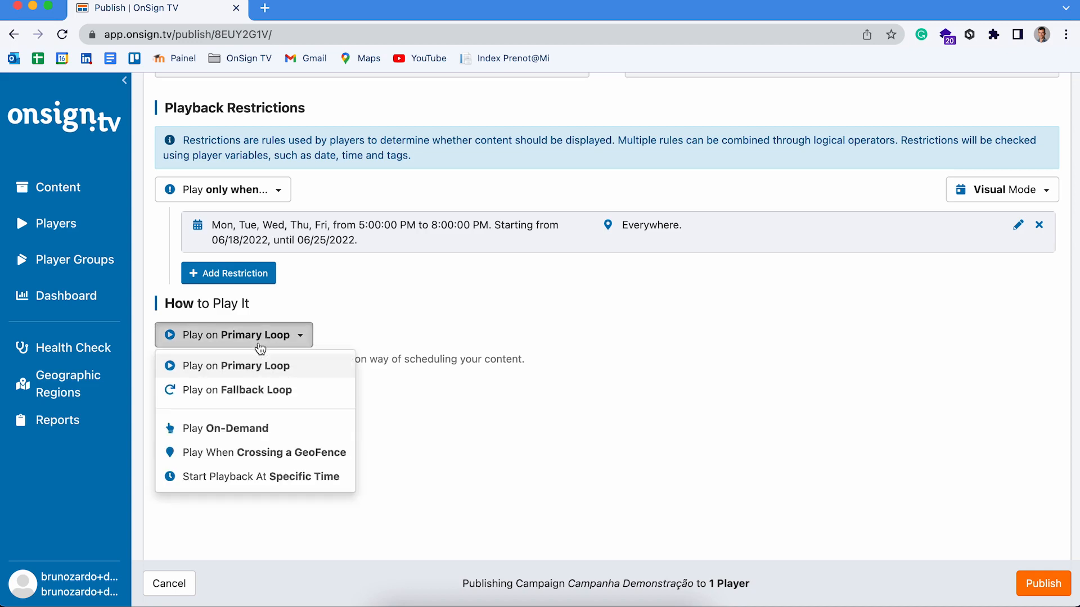
pyautogui.click(231, 392)
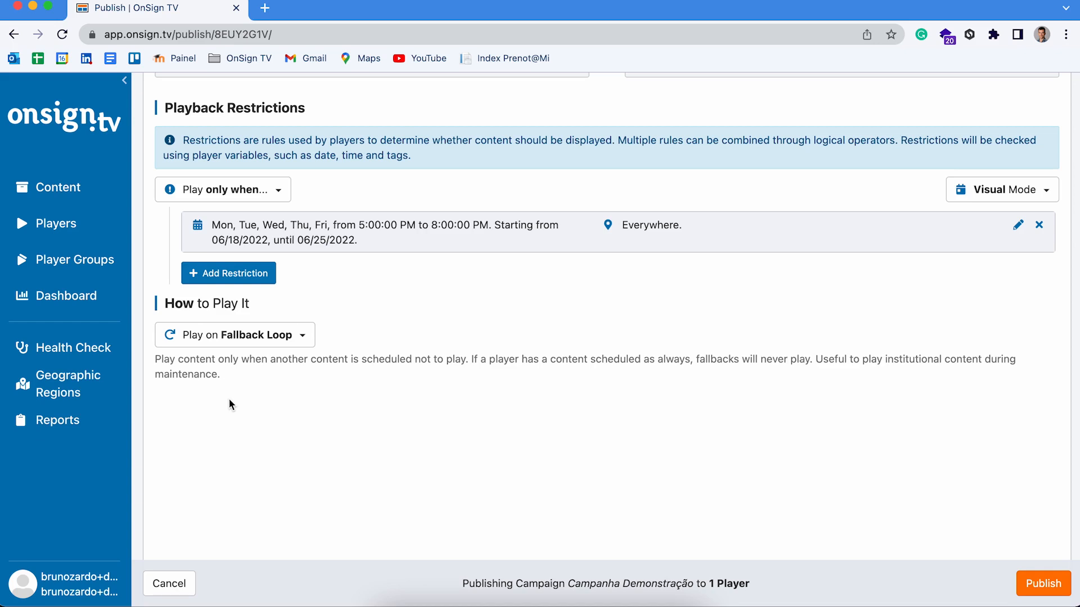
pyautogui.click(249, 340)
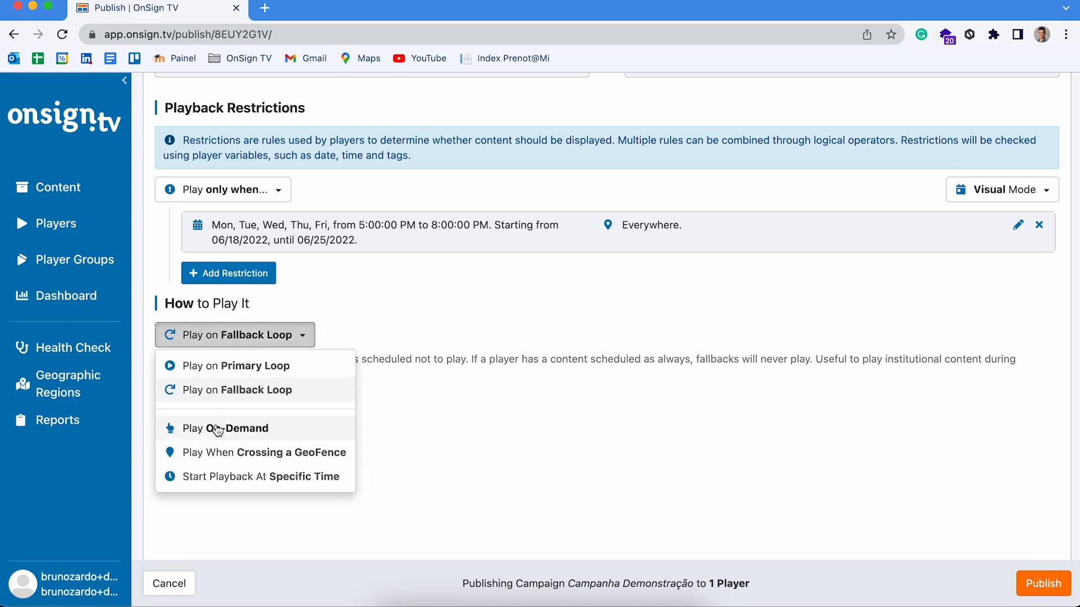
pyautogui.click(256, 432)
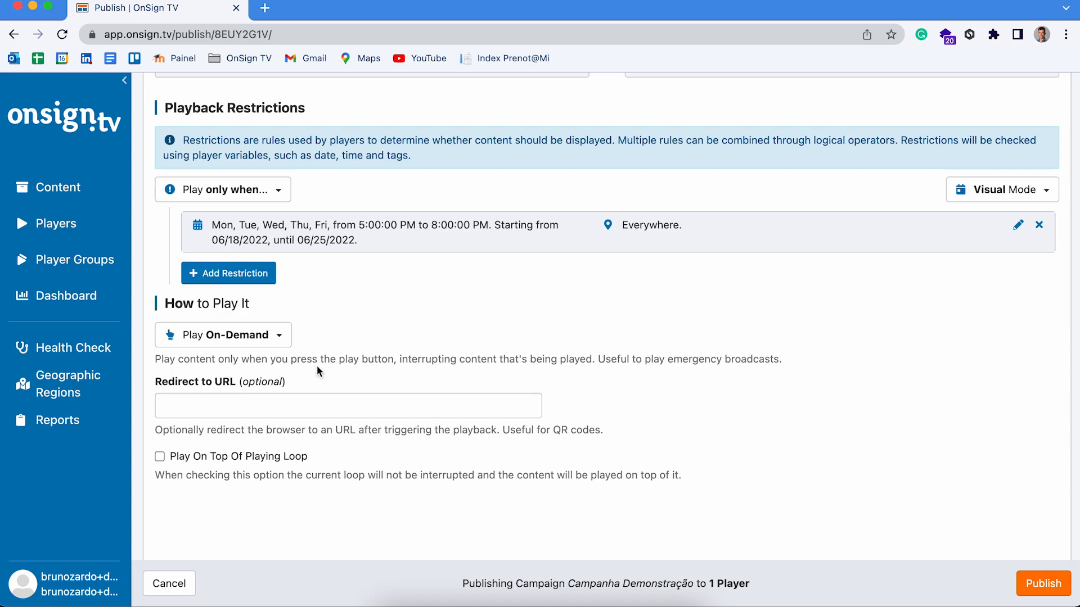
pyautogui.click(248, 408)
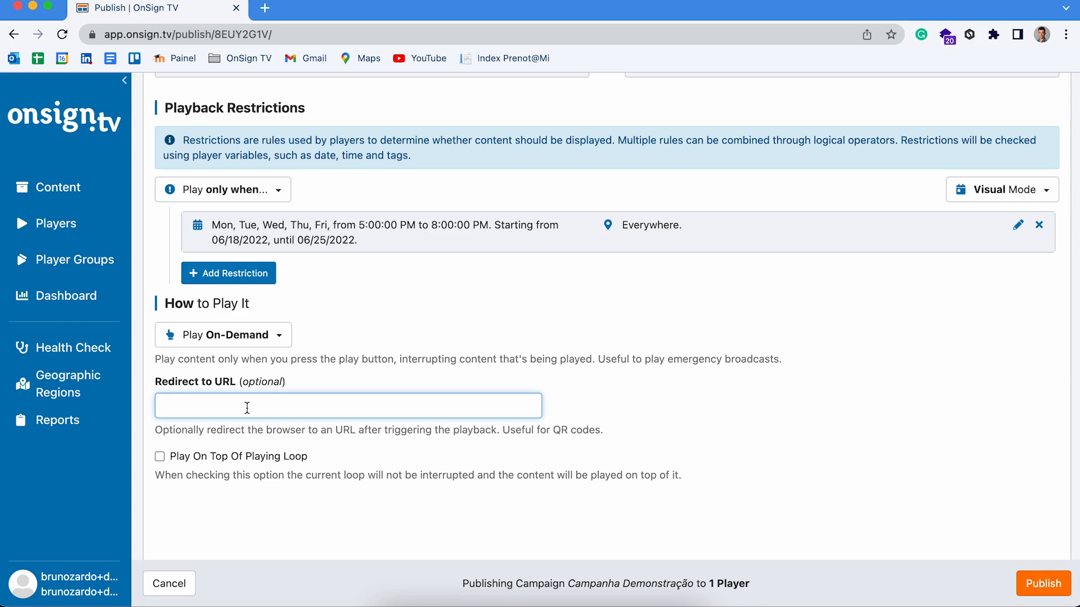
pyautogui.click(236, 341)
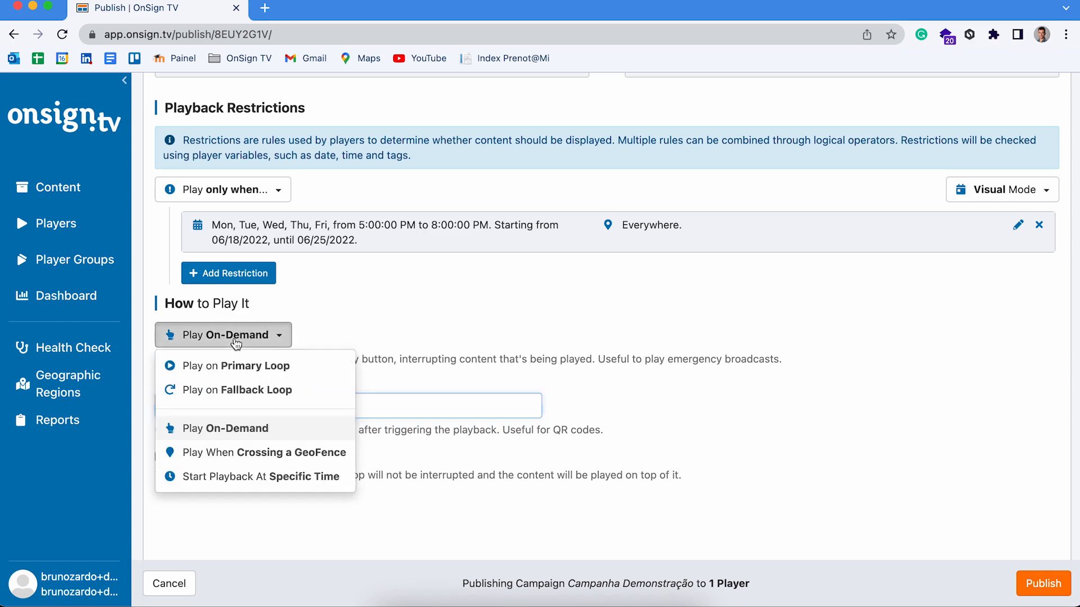
pyautogui.click(227, 453)
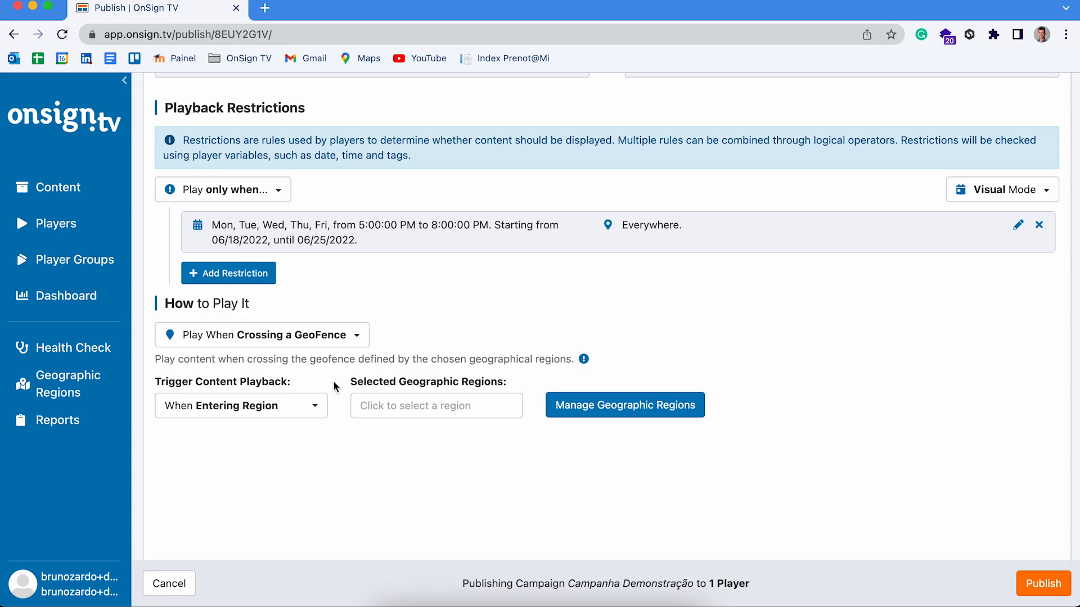
# Set the campaign to start playback at a specific time and repeat every 5 minutes
pyautogui.click(329, 336)
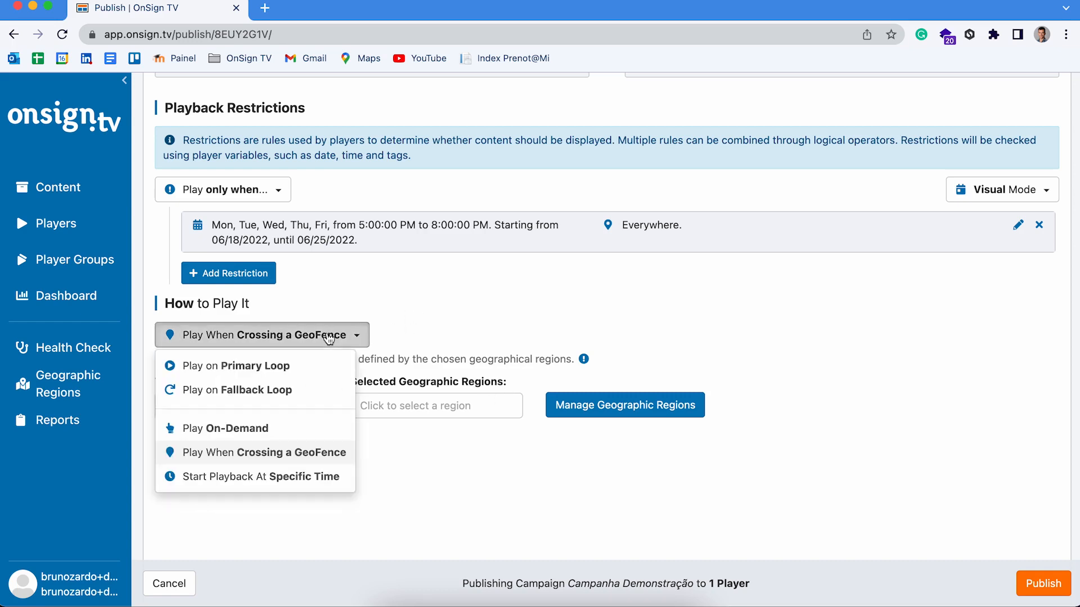
pyautogui.click(251, 478)
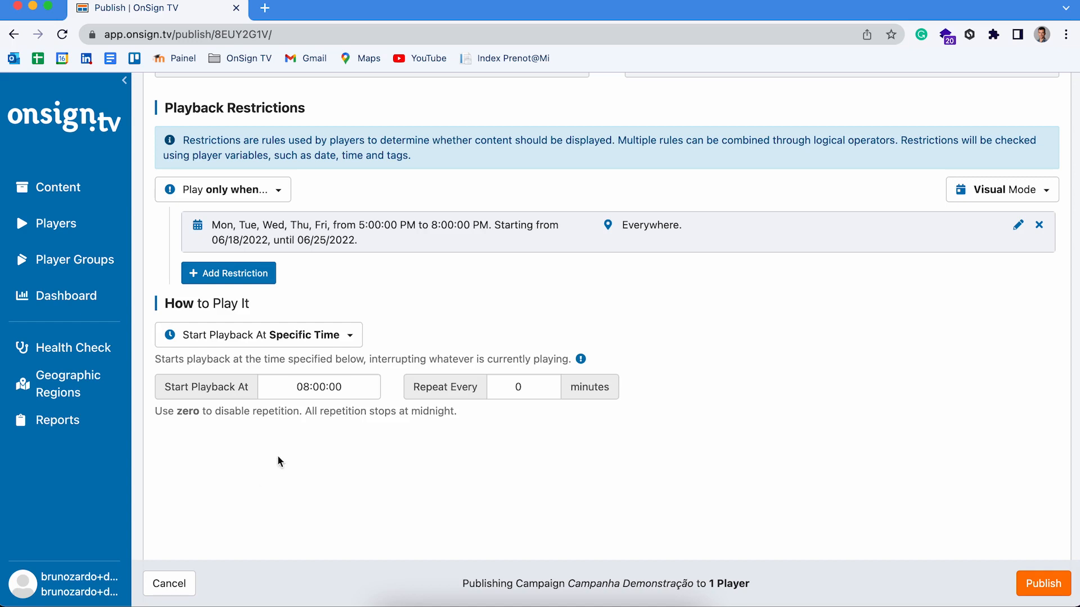
pyautogui.click(270, 384)
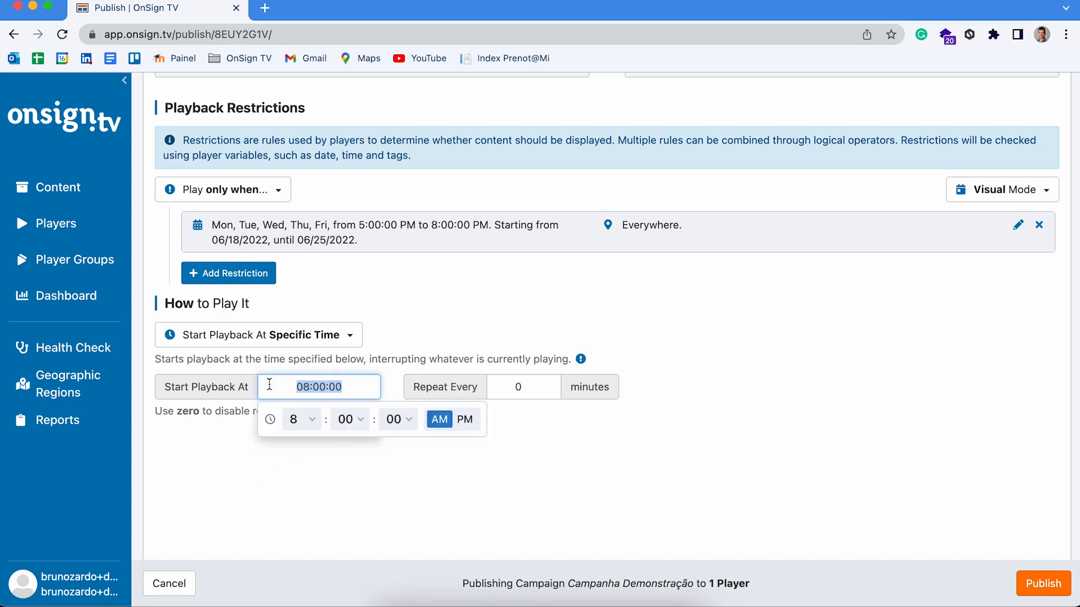
pyautogui.click(439, 483)
pyautogui.moveTo(532, 389); pyautogui.dragTo(478, 388)
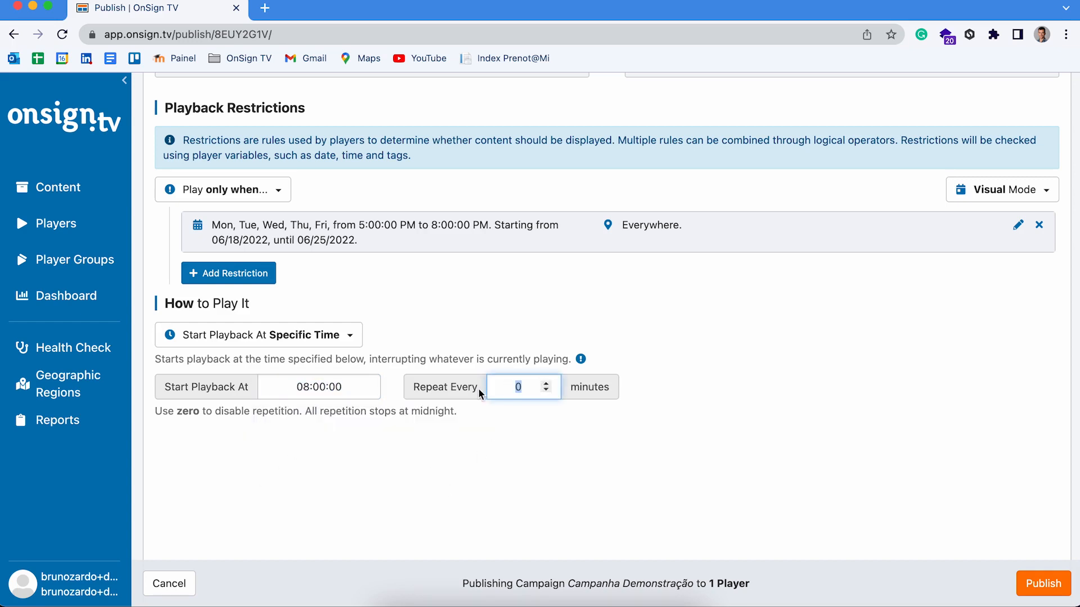
pyautogui.write('54')
pyautogui.press('BackSpace')
pyautogui.click(558, 460)
# Review the playback restrictions, the How to Play It settings and the selected destinations before publishing
pyautogui.scroll(8, 812, 399)
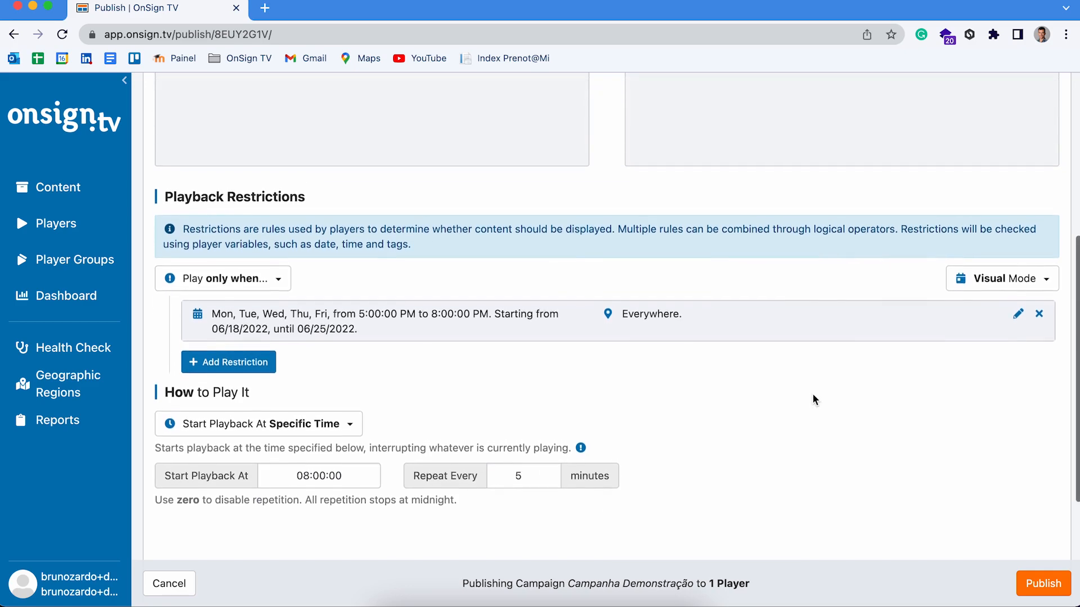
pyautogui.scroll(-10, 812, 393)
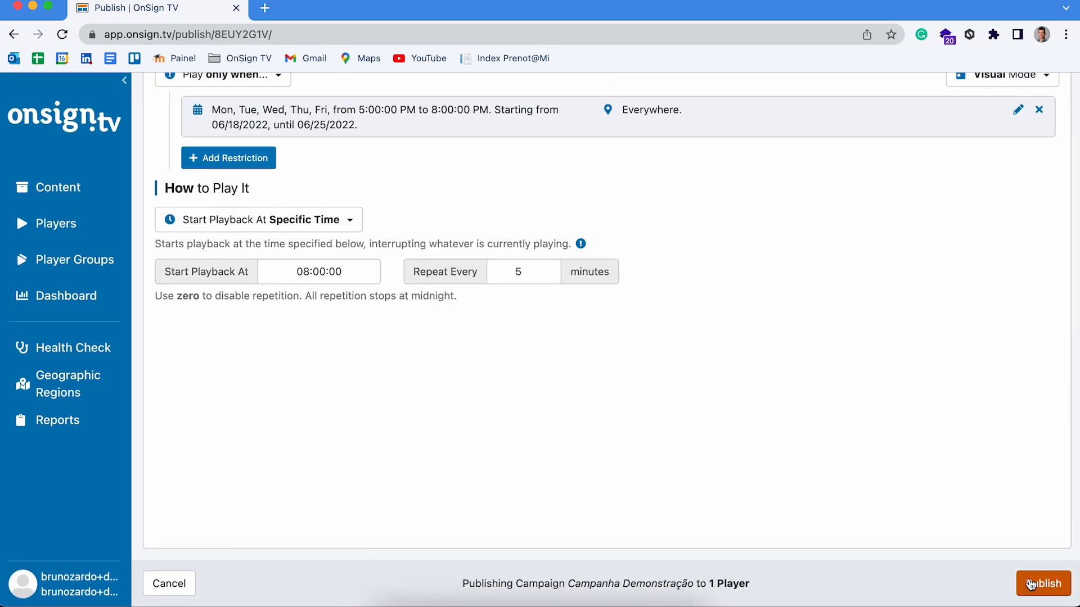
pyautogui.scroll(3, 815, 450)
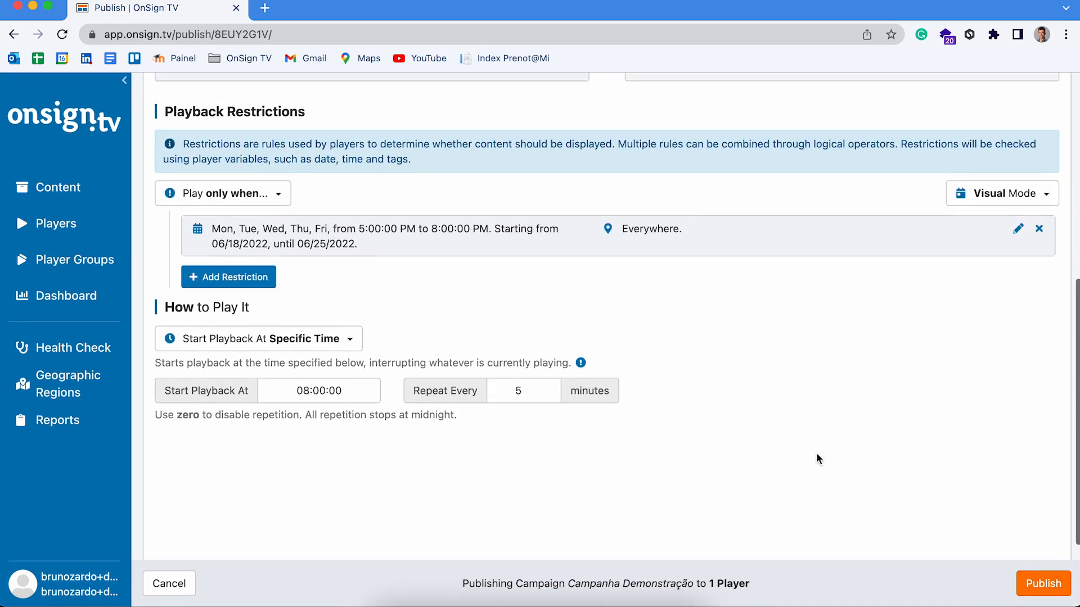
pyautogui.scroll(1, 818, 459)
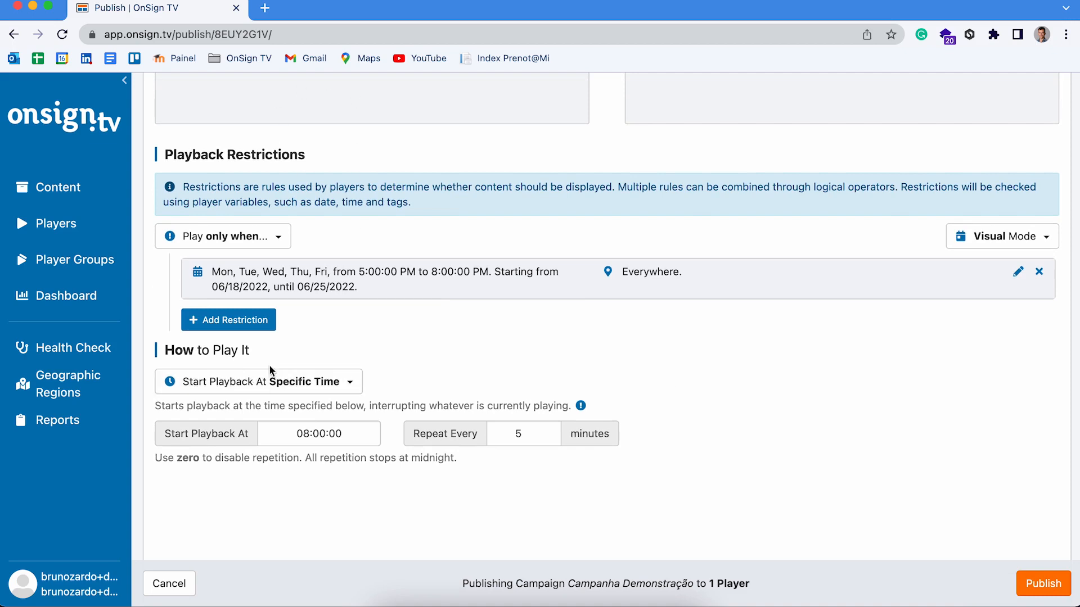
pyautogui.tripleClick(204, 351)
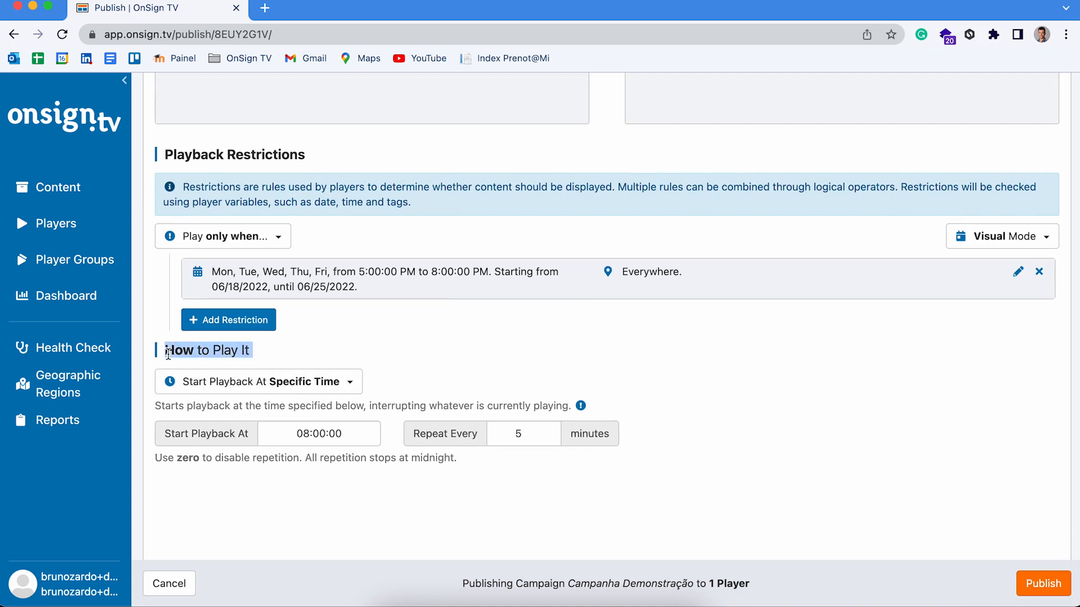
pyautogui.click(413, 348)
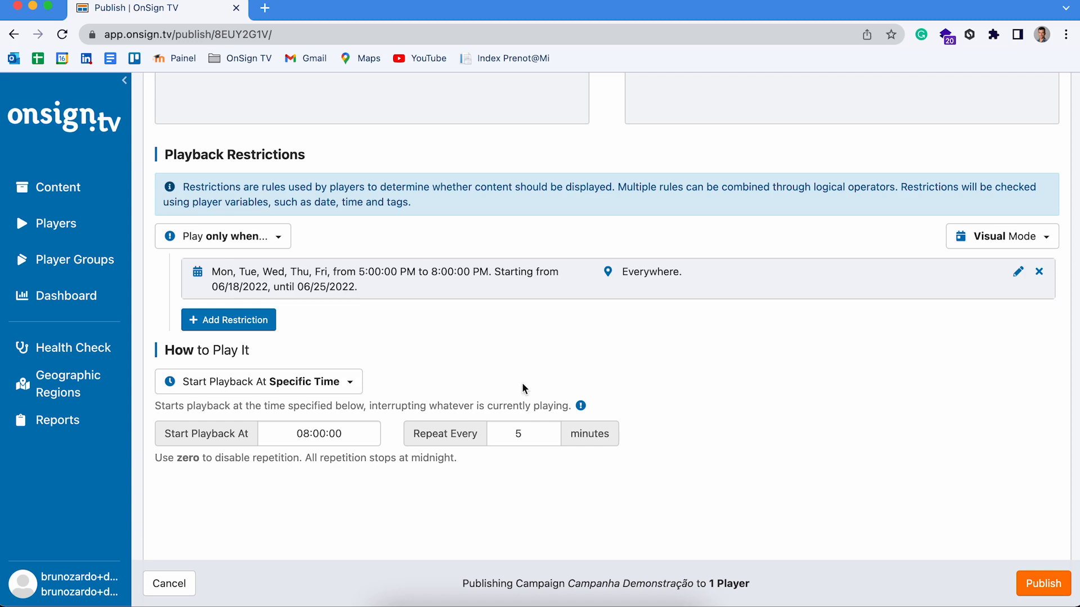
pyautogui.scroll(6, 695, 443)
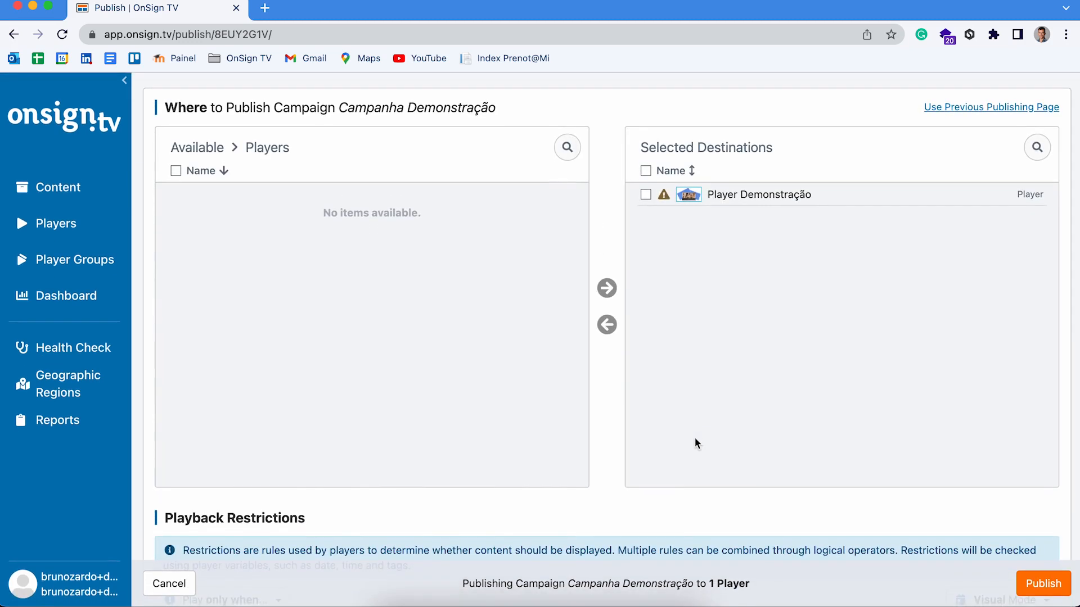